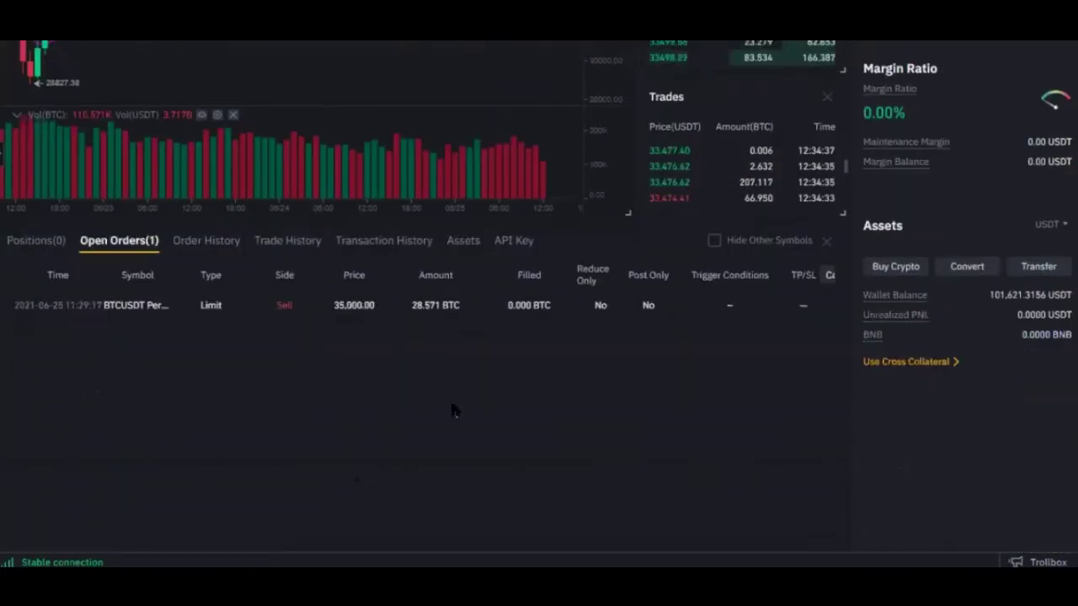
{"action": "scroll", "coordinate": [440, 417], "scroll_direction": "up", "scroll_amount": 2}
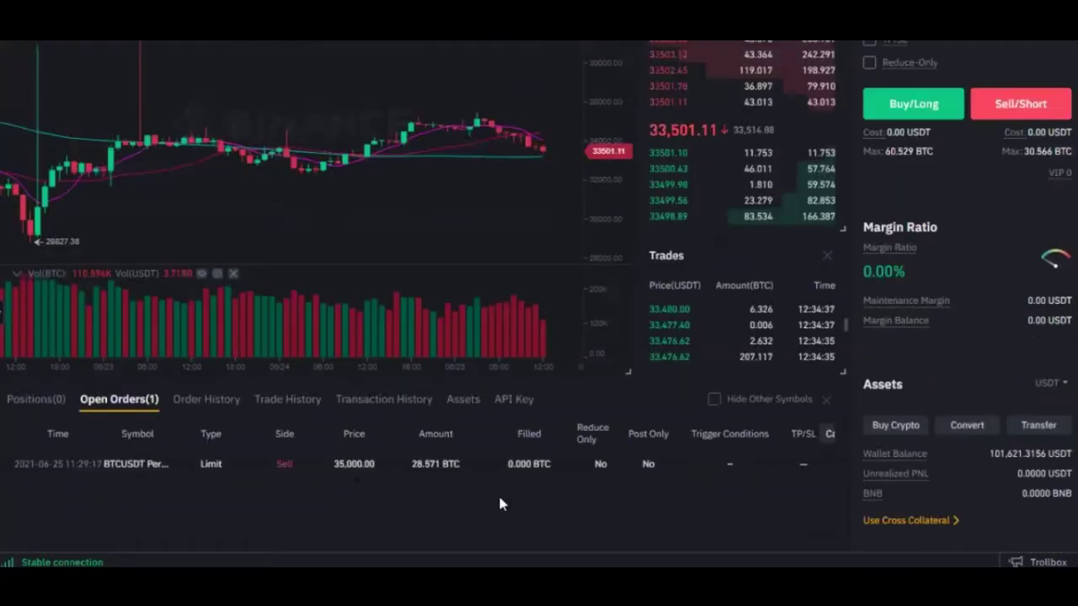
{"action": "scroll", "coordinate": [231, 404], "scroll_direction": "down", "scroll_amount": 1}
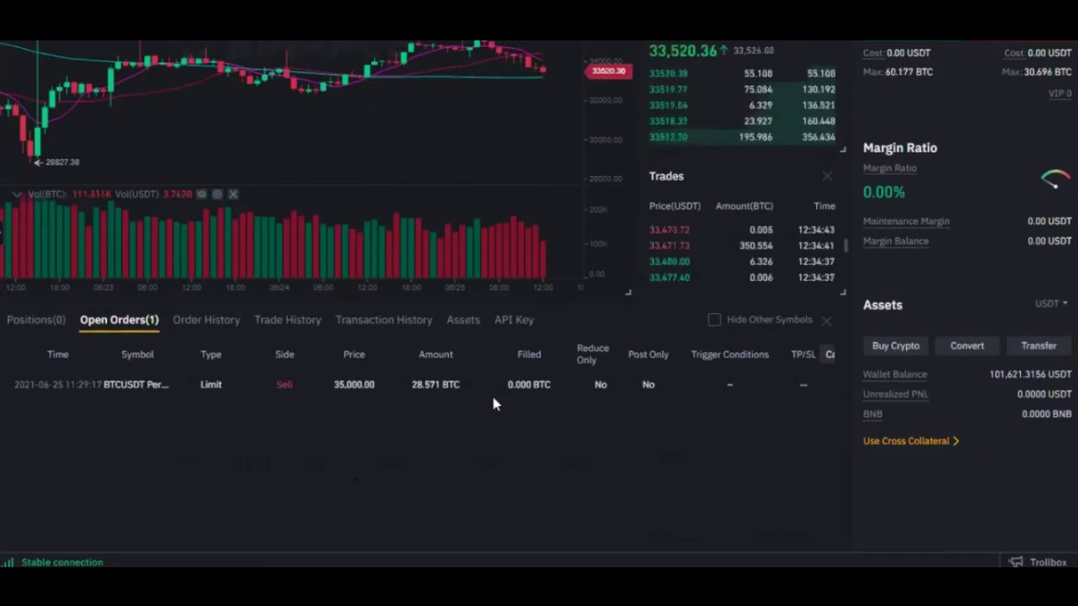
{"action": "scroll", "coordinate": [711, 399], "scroll_direction": "up", "scroll_amount": 3}
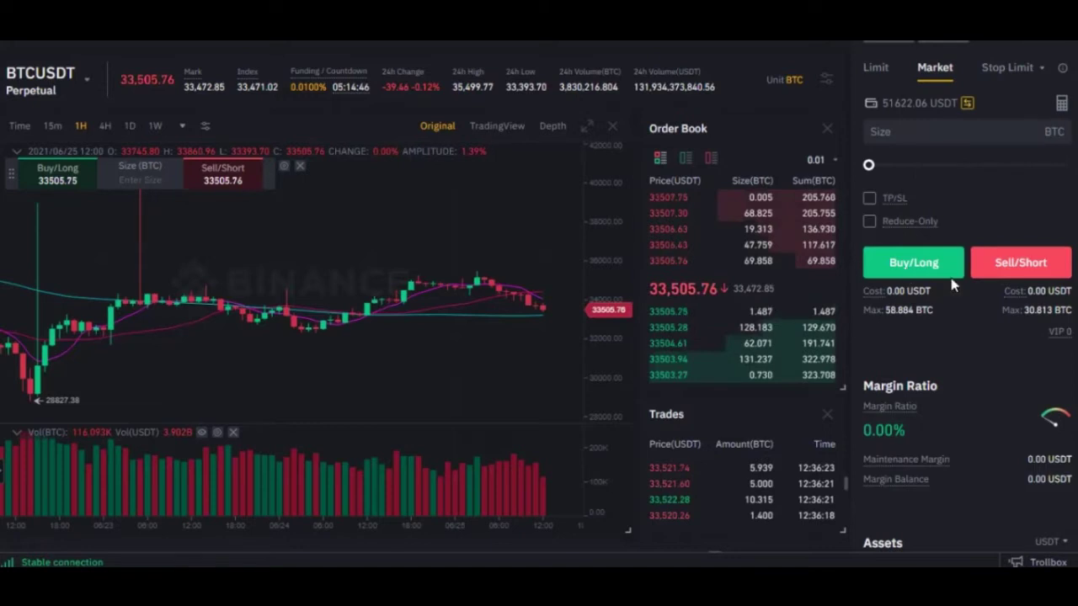
{"action": "scroll", "coordinate": [952, 284], "scroll_direction": "up", "scroll_amount": 1}
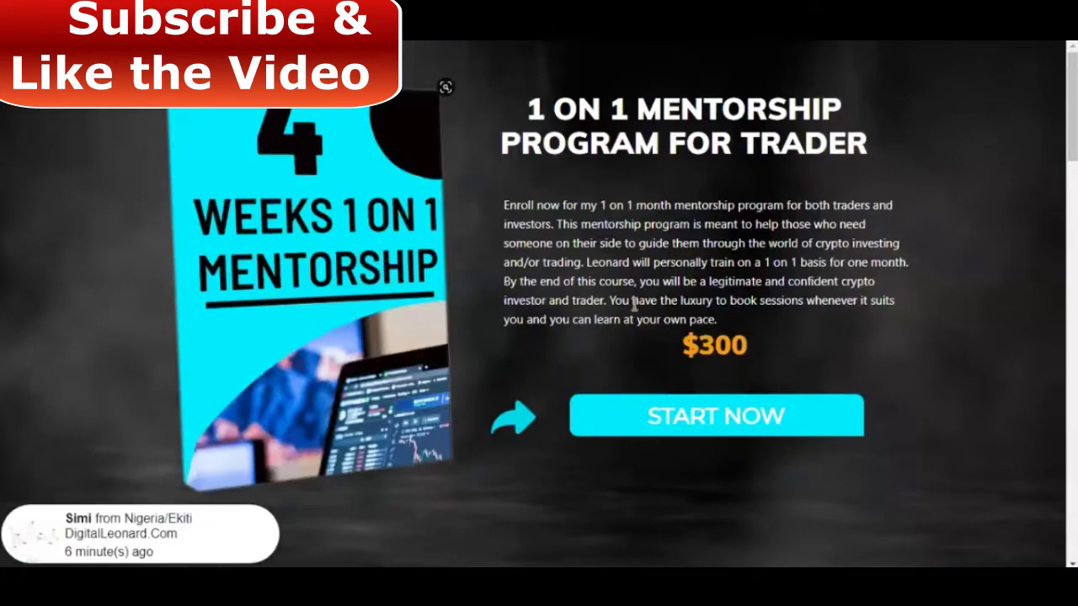
- Examine the Bull/Bear Trading Indicator offer and its feature list on the mentorship web page
{"action": "scroll", "coordinate": [610, 351], "scroll_direction": "down", "scroll_amount": 5}
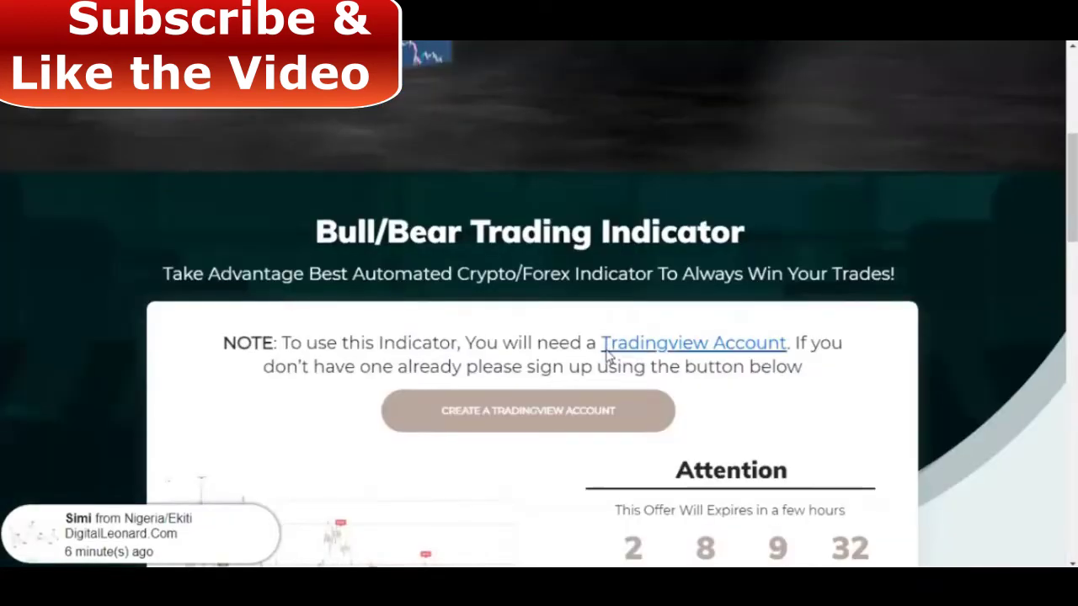
{"action": "scroll", "coordinate": [608, 354], "scroll_direction": "down", "scroll_amount": 5}
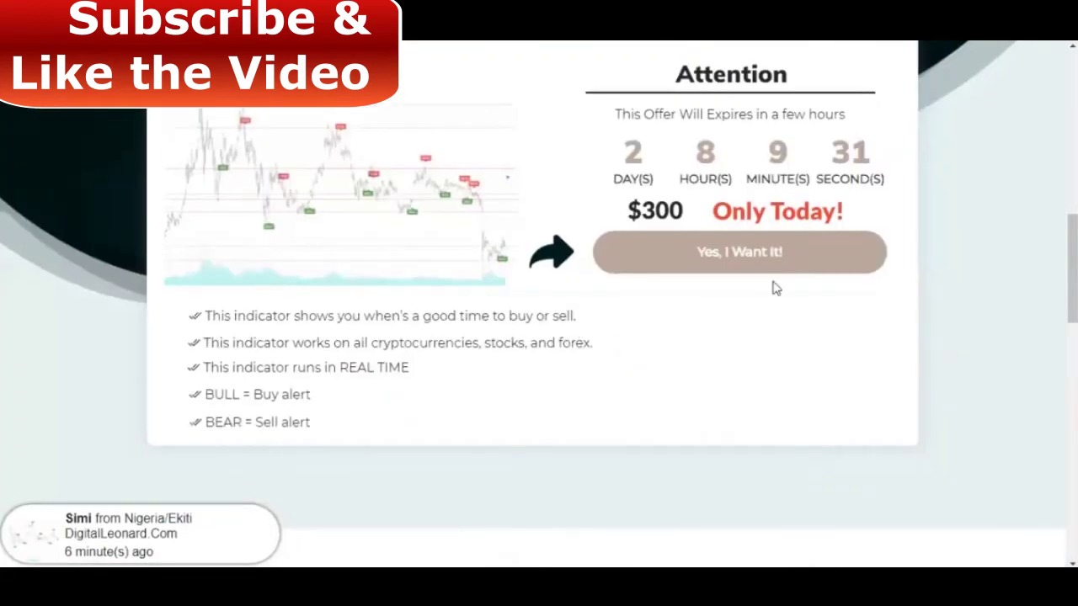
{"action": "mouse_move", "coordinate": [460, 291]}
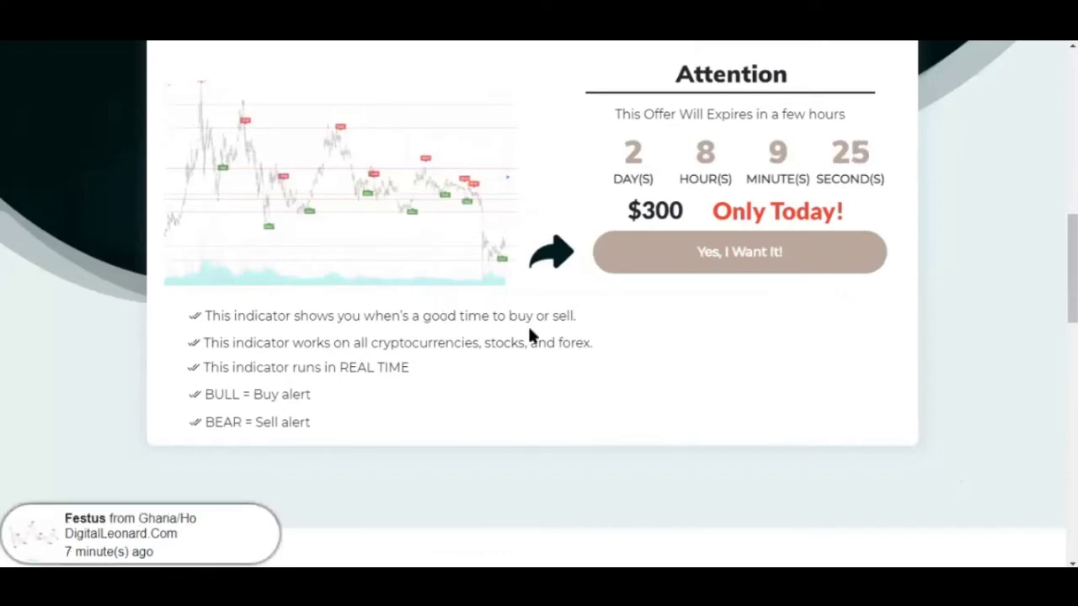
{"action": "scroll", "coordinate": [514, 331], "scroll_direction": "up", "scroll_amount": 5}
{"action": "scroll", "coordinate": [413, 288], "scroll_direction": "up", "scroll_amount": 4}
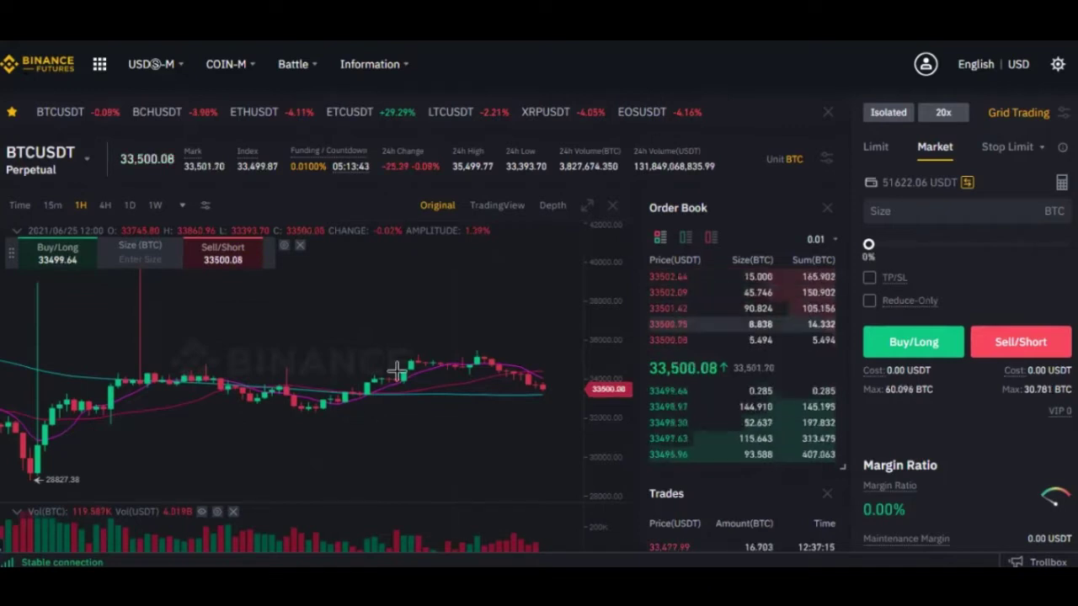
- Compare the Cross and Isolated options in the BTCUSDT margin mode settings, leave Isolated selected and close them
{"action": "scroll", "coordinate": [505, 354], "scroll_direction": "down", "scroll_amount": 2}
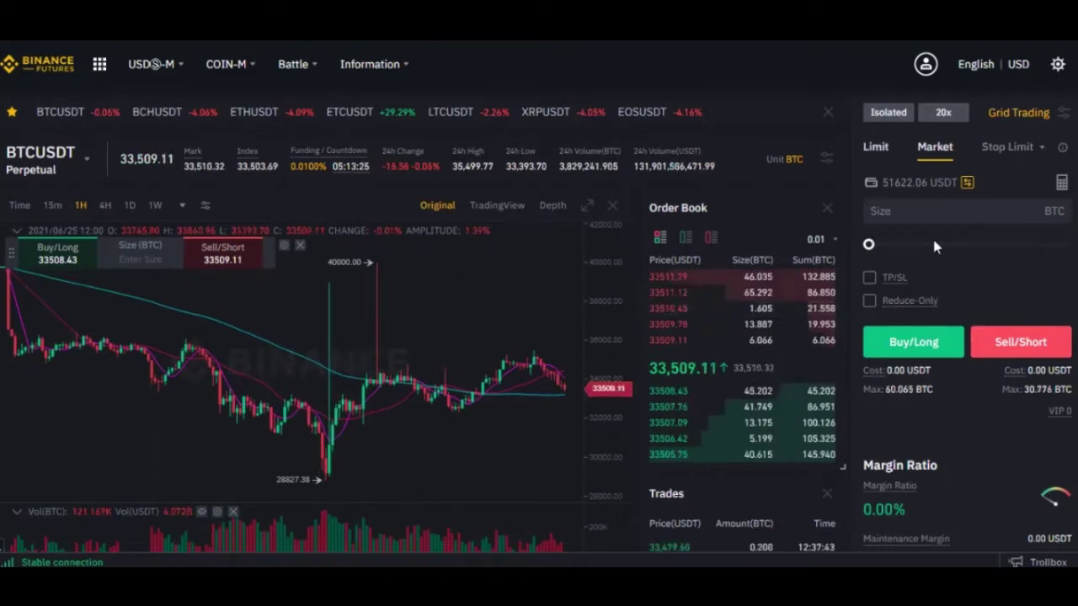
{"action": "mouse_move", "coordinate": [920, 264]}
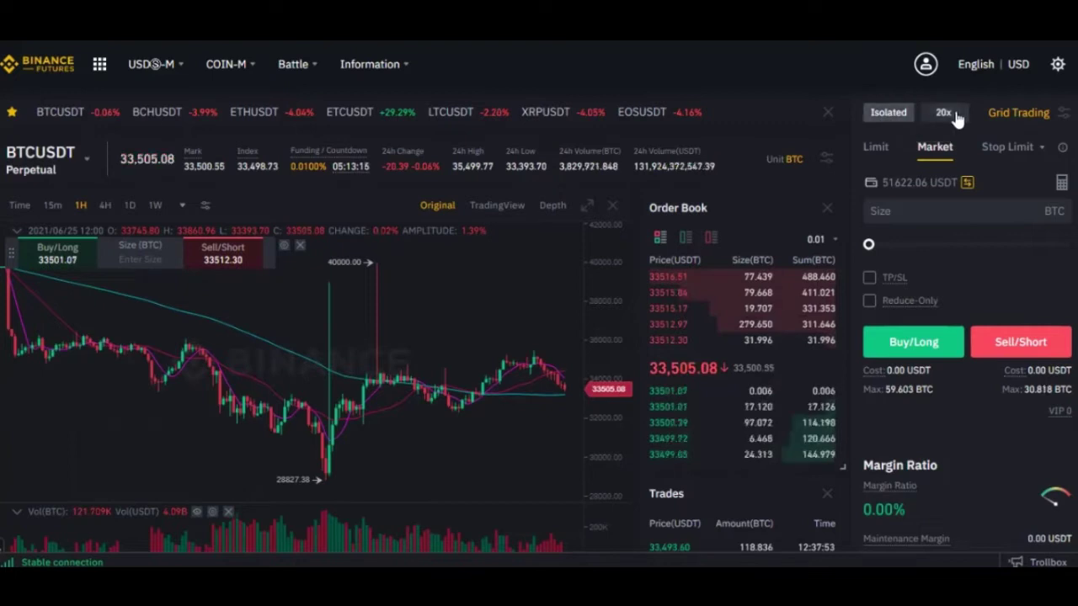
{"action": "left_click", "coordinate": [890, 115]}
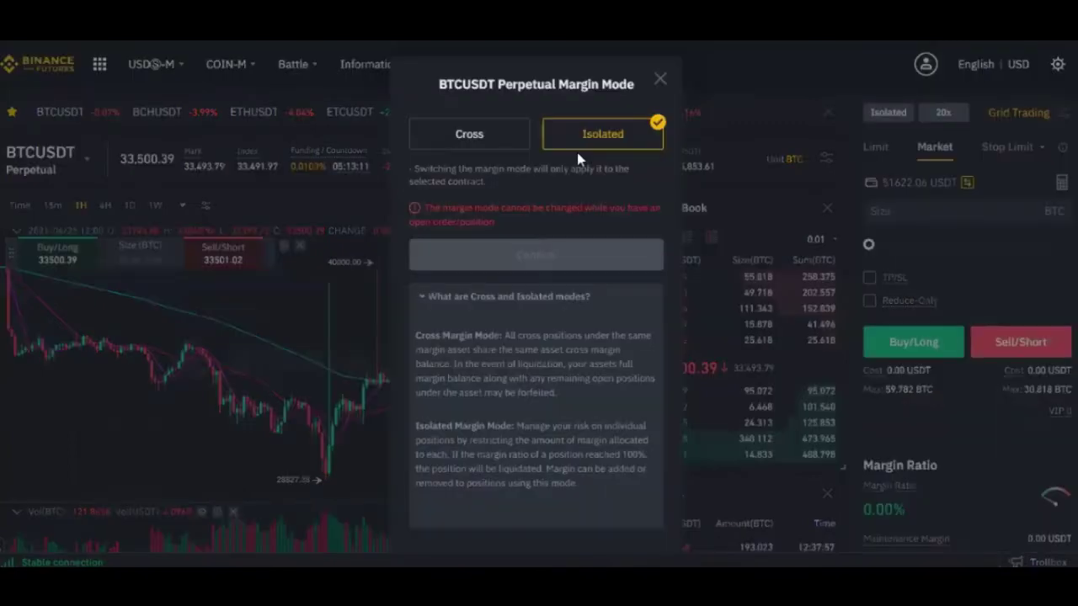
{"action": "left_click_drag", "start_coordinate": [472, 99], "coordinate": [458, 96]}
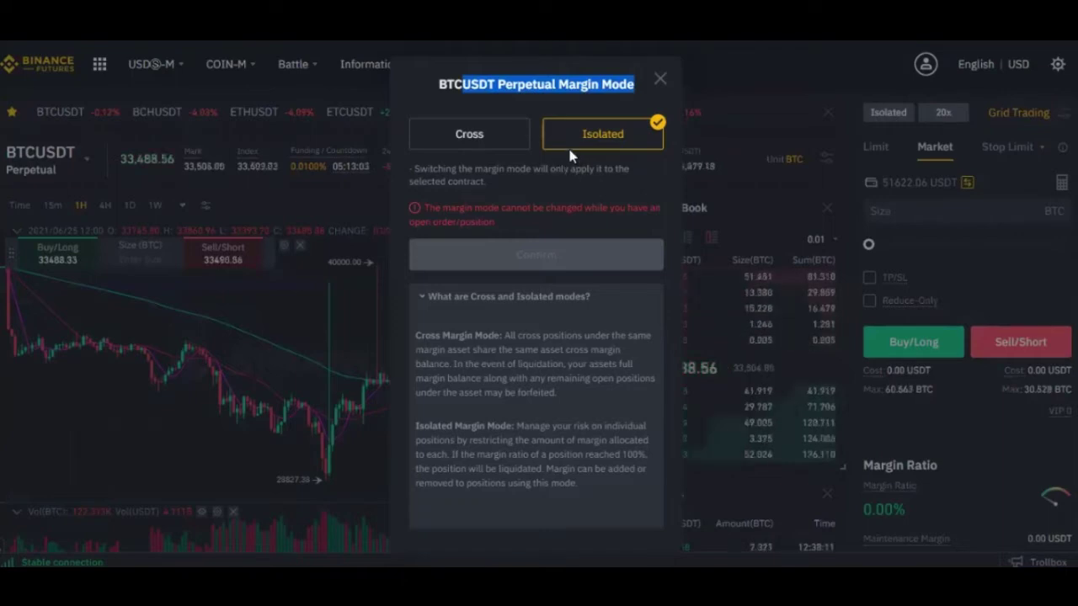
{"action": "left_click", "coordinate": [444, 148]}
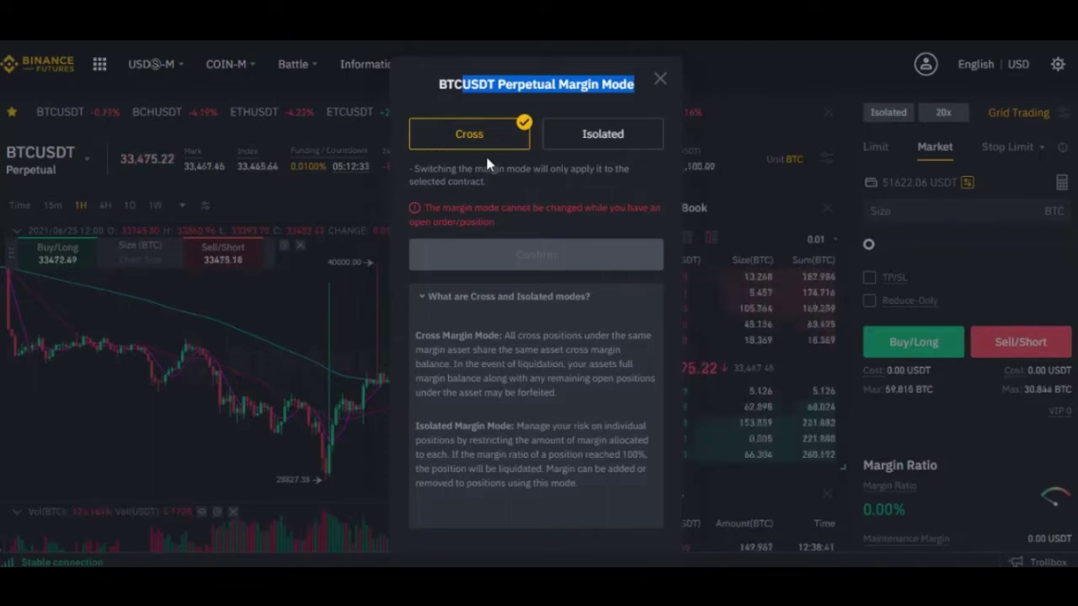
{"action": "left_click", "coordinate": [581, 139]}
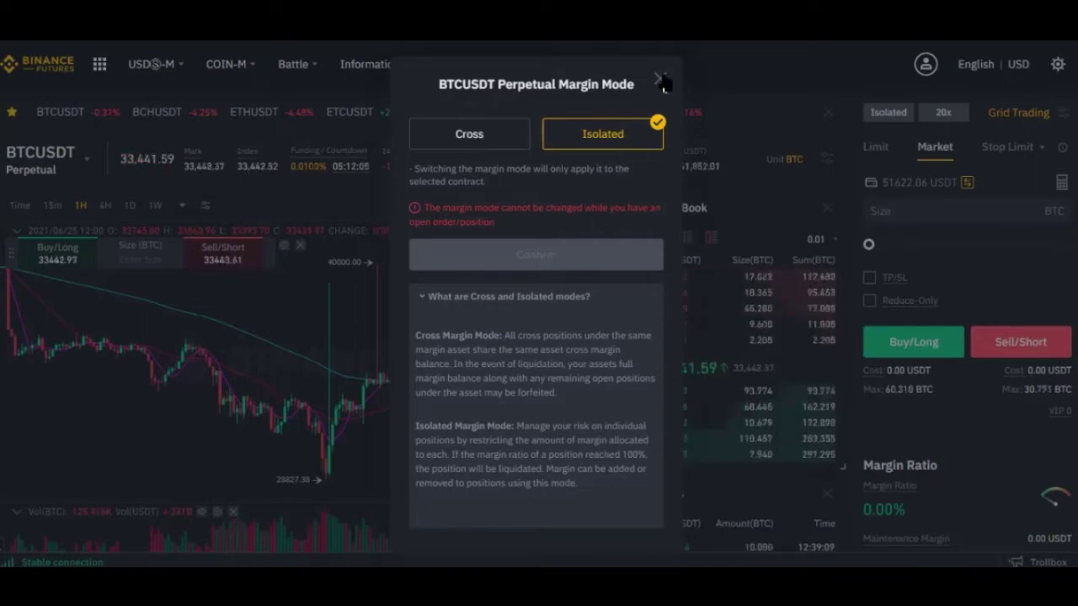
{"action": "left_click", "coordinate": [889, 119]}
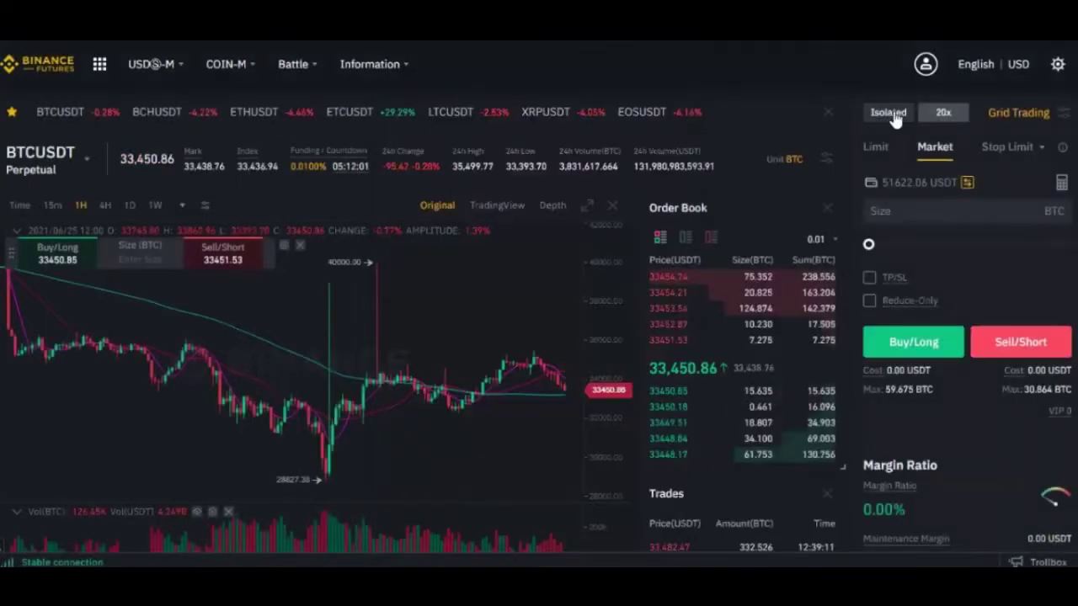
- Try the maximum 125x in the BTCUSDT leverage adjustment and look at its leverage warning
{"action": "left_click", "coordinate": [944, 115]}
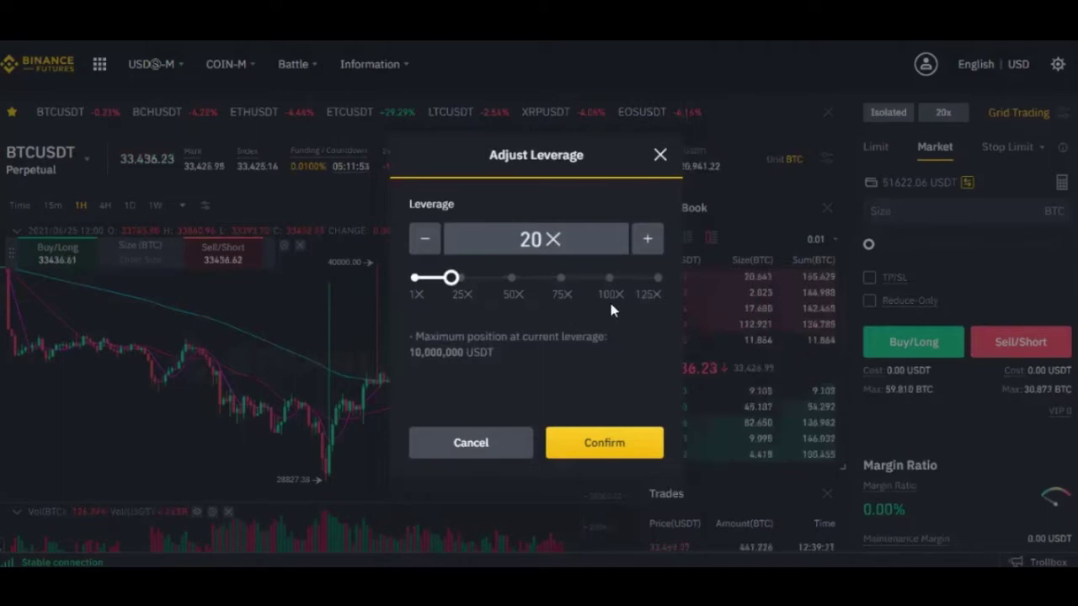
{"action": "left_click", "coordinate": [657, 277]}
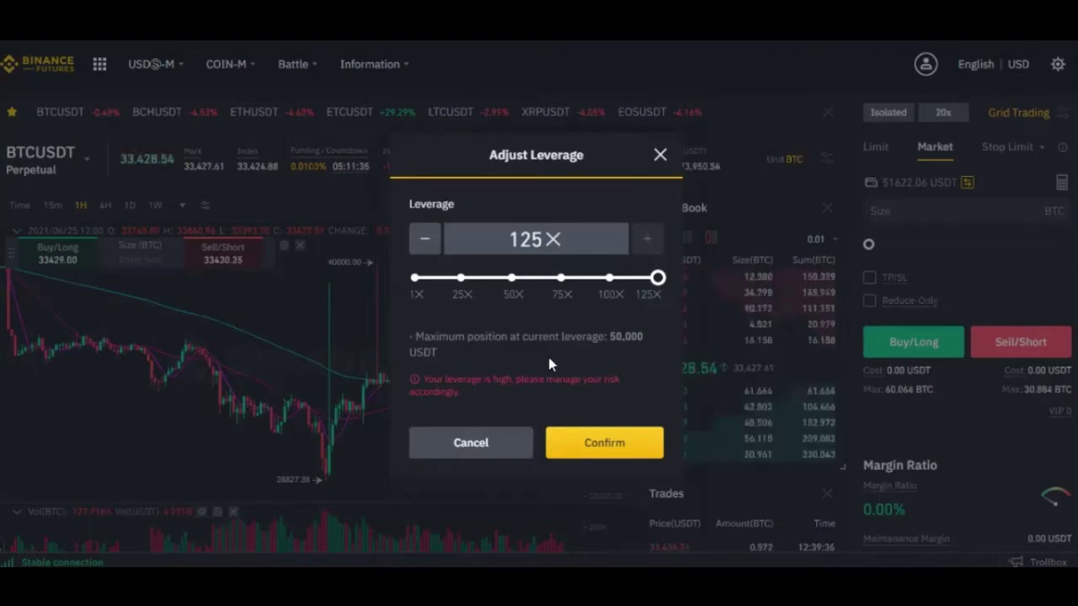
{"action": "mouse_move", "coordinate": [657, 277]}
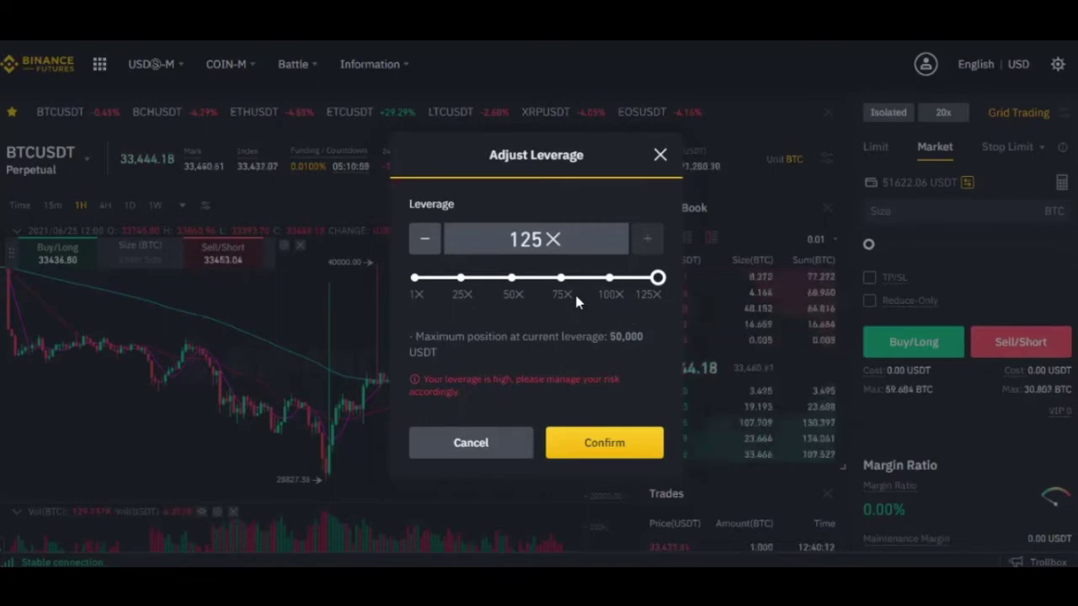
{"action": "triple_click", "coordinate": [438, 389]}
{"action": "left_click", "coordinate": [624, 261]}
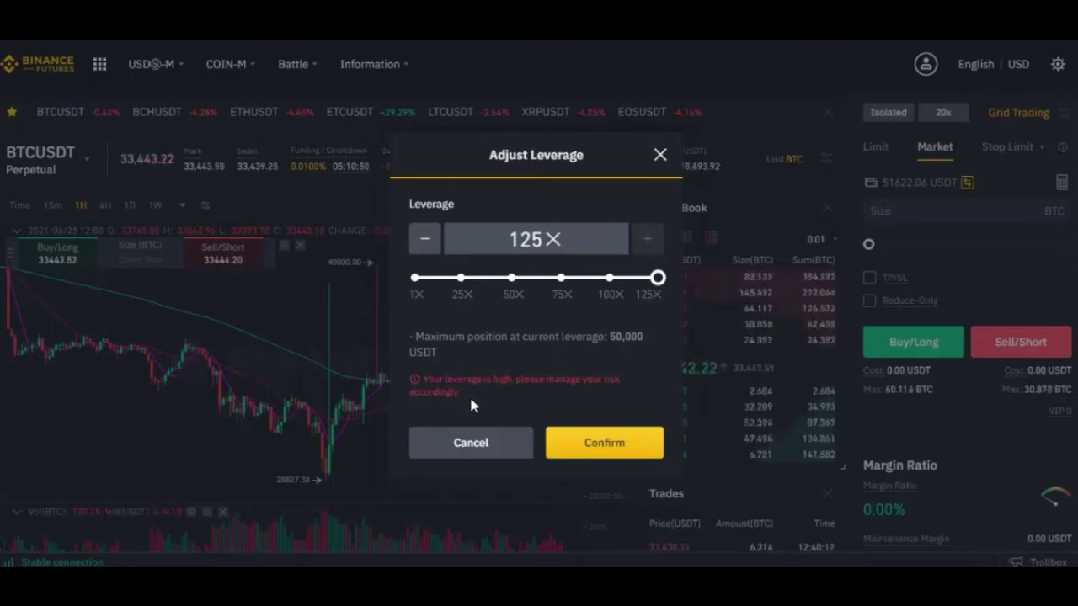
- Set the BTCUSDT leverage to 20x and confirm it
{"action": "mouse_move", "coordinate": [510, 280]}
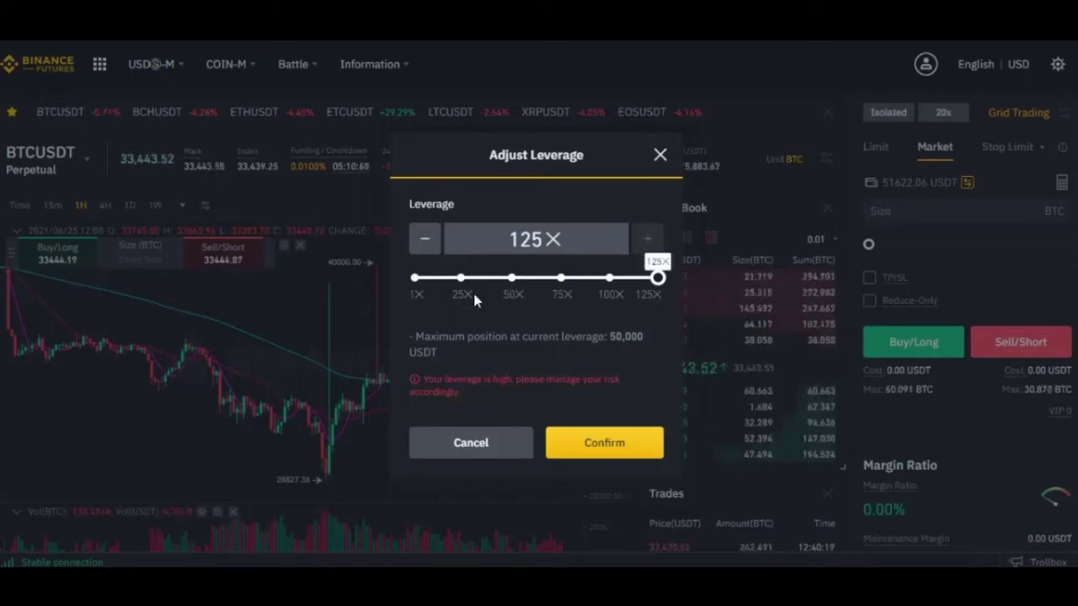
{"action": "left_click", "coordinate": [510, 278]}
{"action": "left_click", "coordinate": [461, 278]}
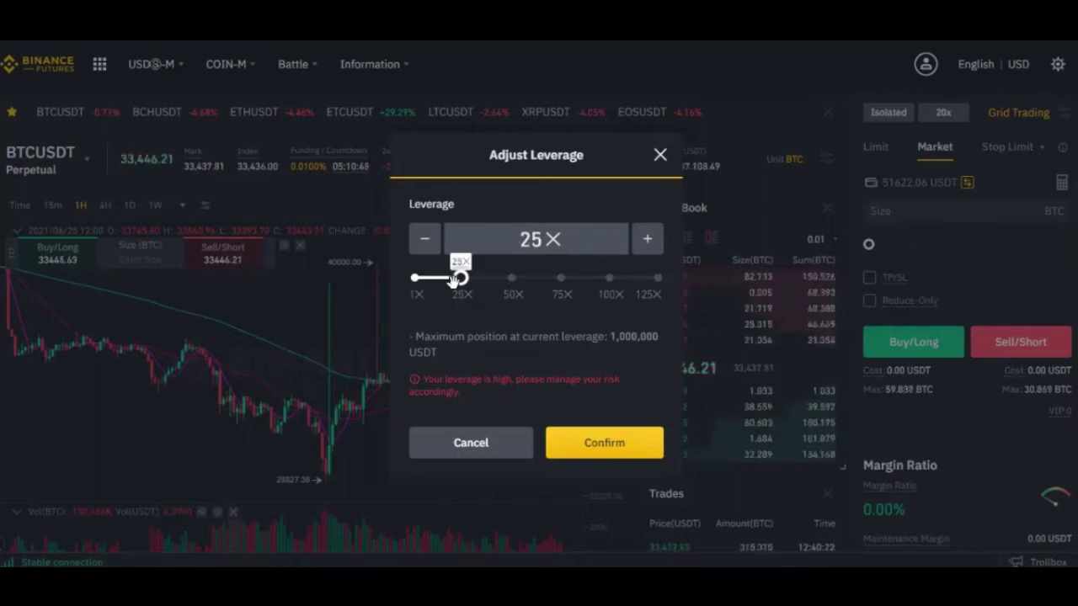
{"action": "left_click_drag", "start_coordinate": [446, 279], "coordinate": [451, 279]}
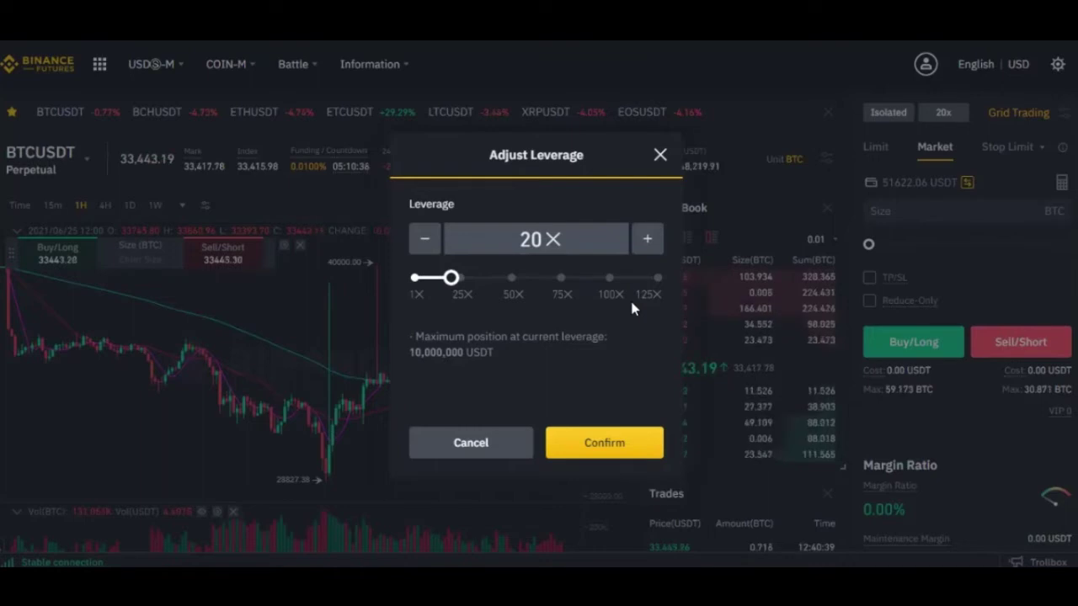
{"action": "left_click", "coordinate": [601, 442]}
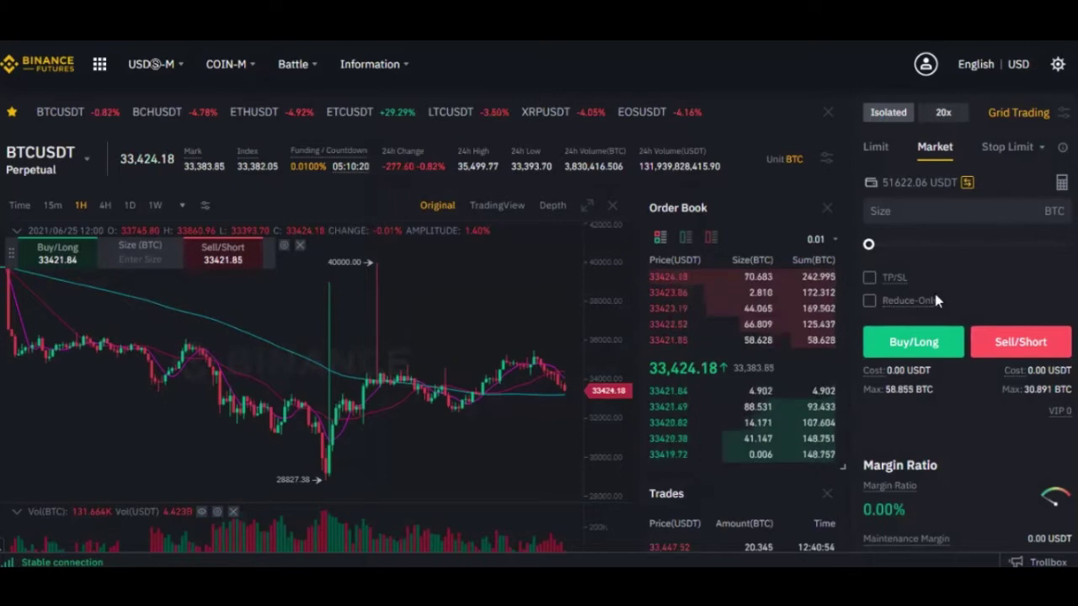
- Go through the Limit, Stop Limit and Market order types and leave the order form on Limit
{"action": "left_click", "coordinate": [875, 148]}
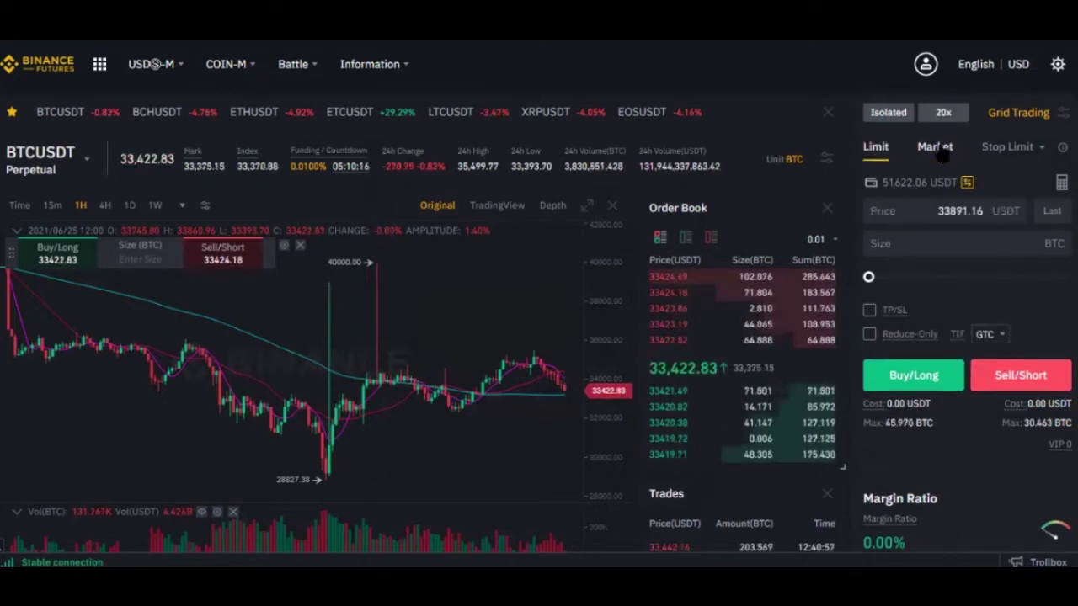
{"action": "left_click", "coordinate": [1021, 150]}
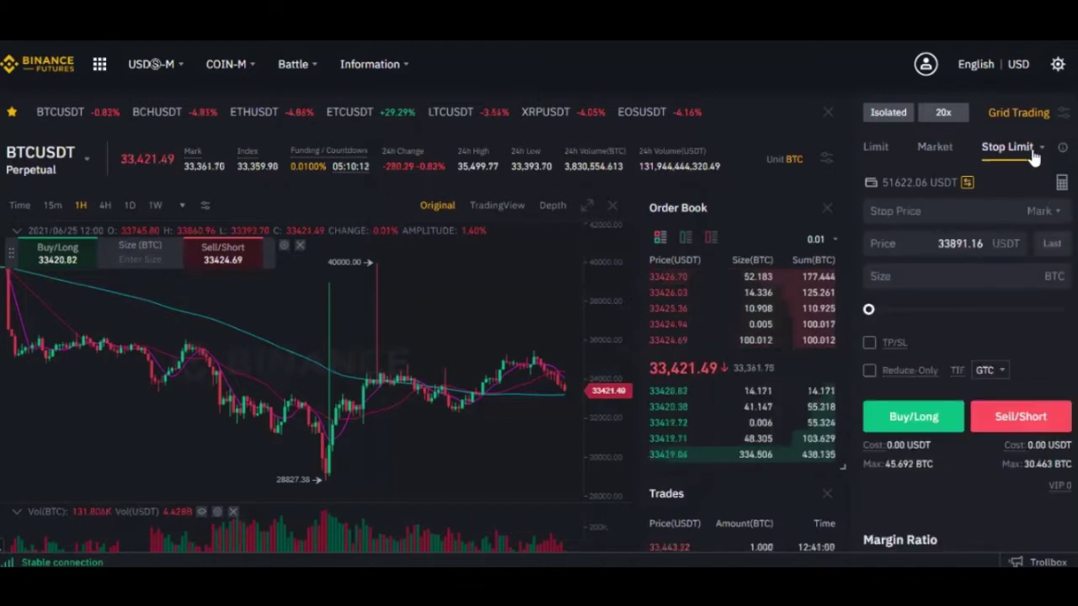
{"action": "mouse_move", "coordinate": [1027, 156]}
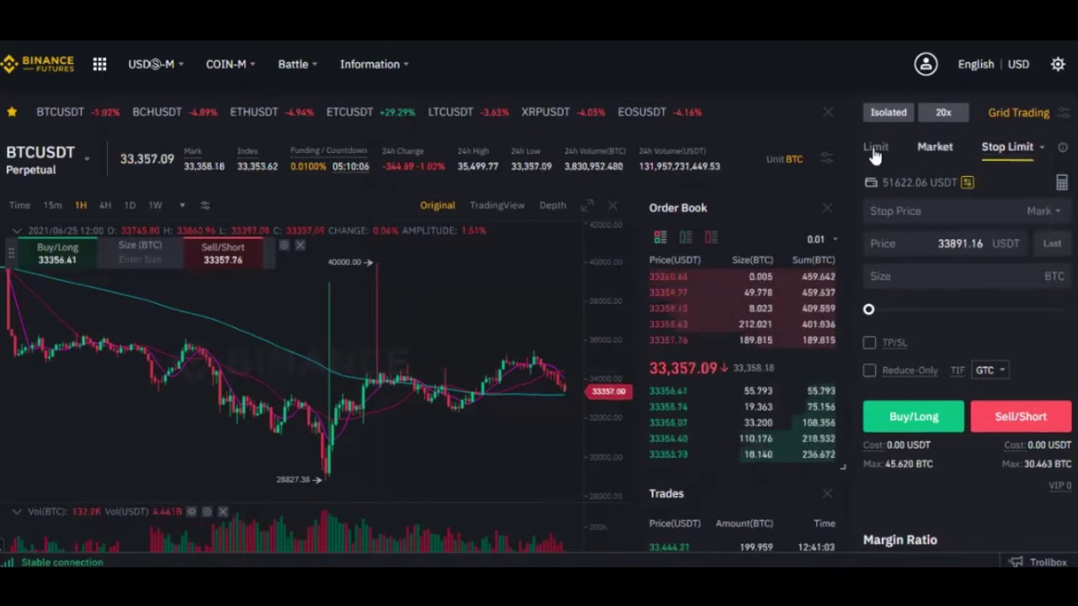
{"action": "left_click", "coordinate": [931, 147]}
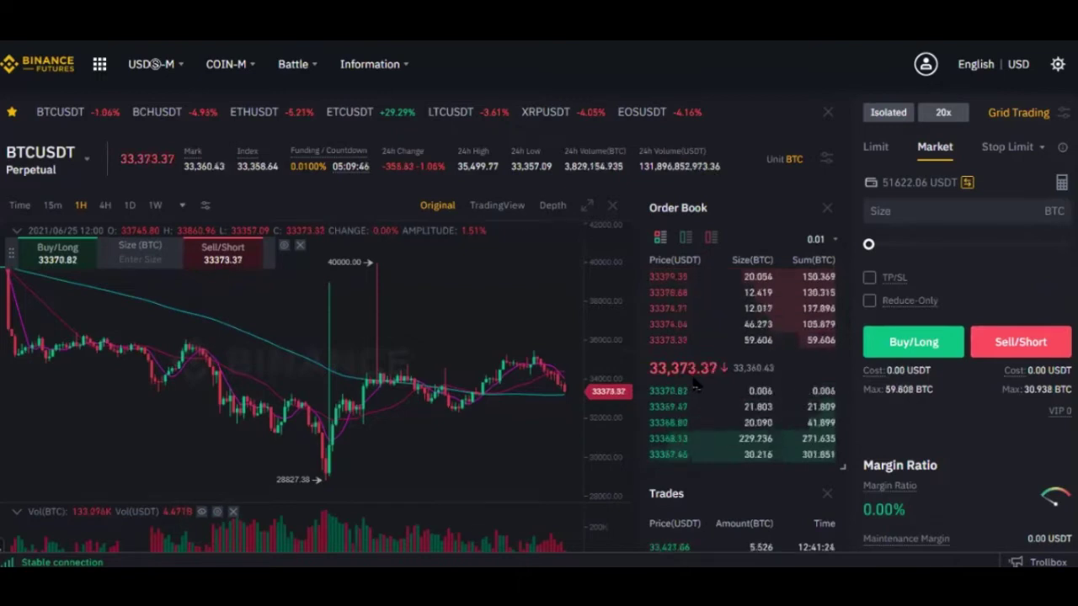
{"action": "left_click", "coordinate": [874, 147]}
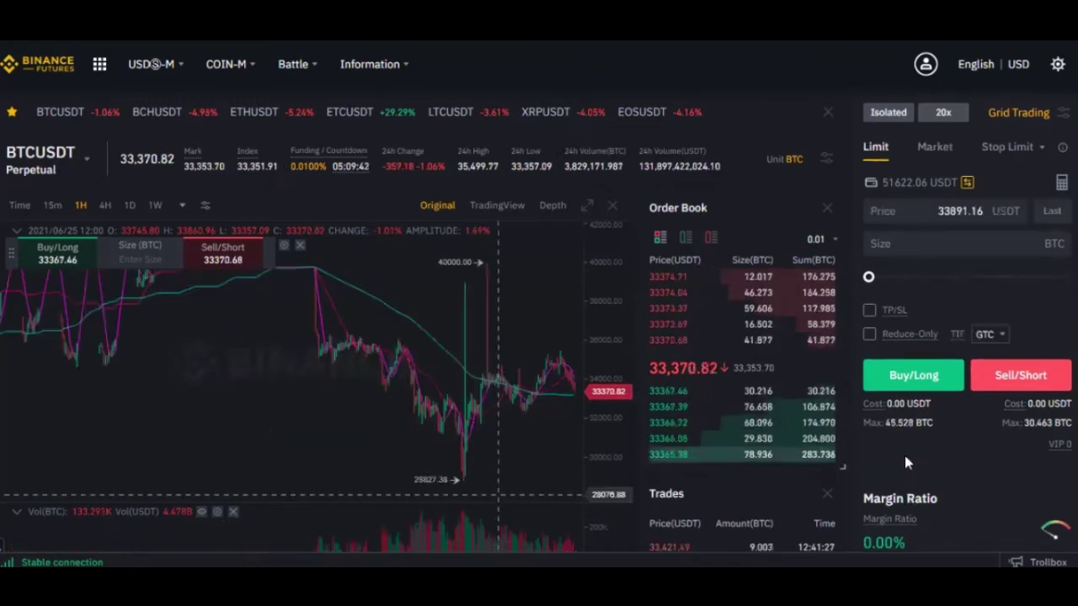
- Check the price of the open BTCUSDT limit sell order and inspect the short position on the TradingView chart
{"action": "scroll", "coordinate": [144, 379], "scroll_direction": "down", "scroll_amount": 4}
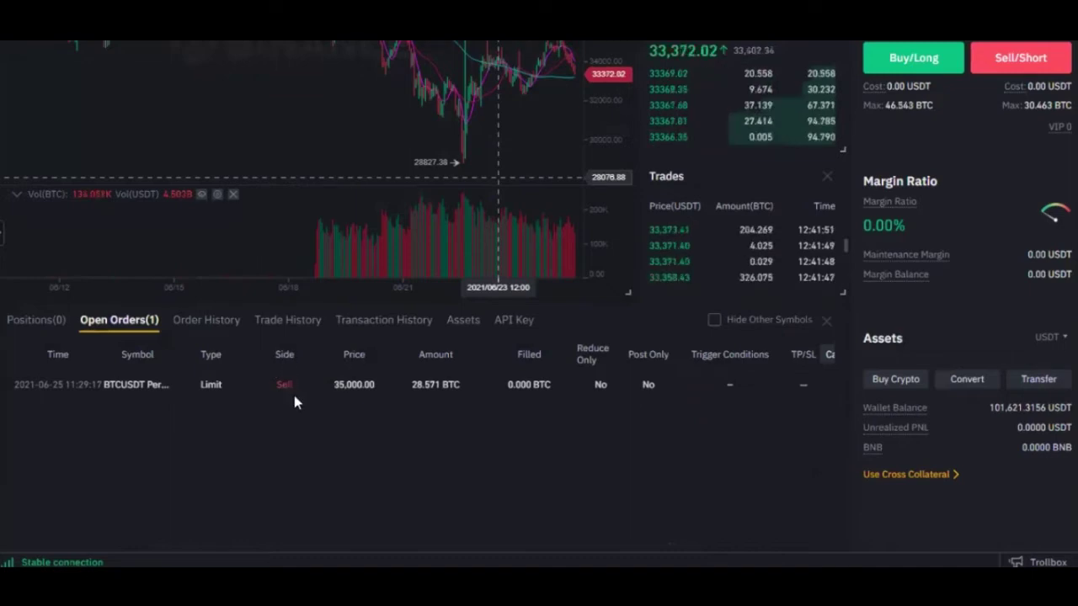
{"action": "left_click_drag", "start_coordinate": [333, 384], "coordinate": [366, 390]}
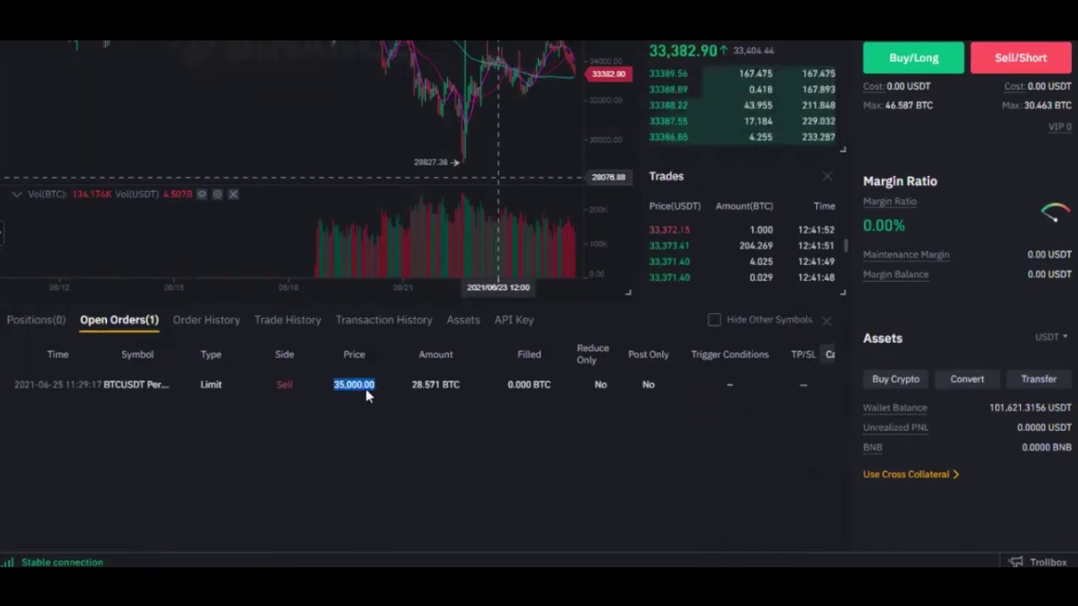
{"action": "left_click", "coordinate": [341, 425]}
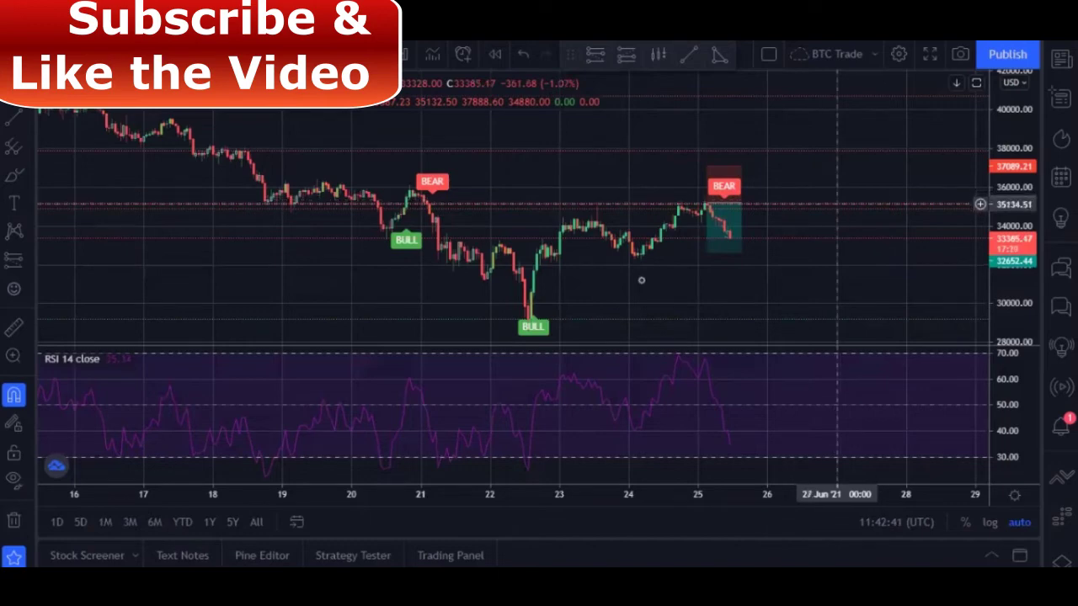
{"action": "left_click", "coordinate": [705, 204]}
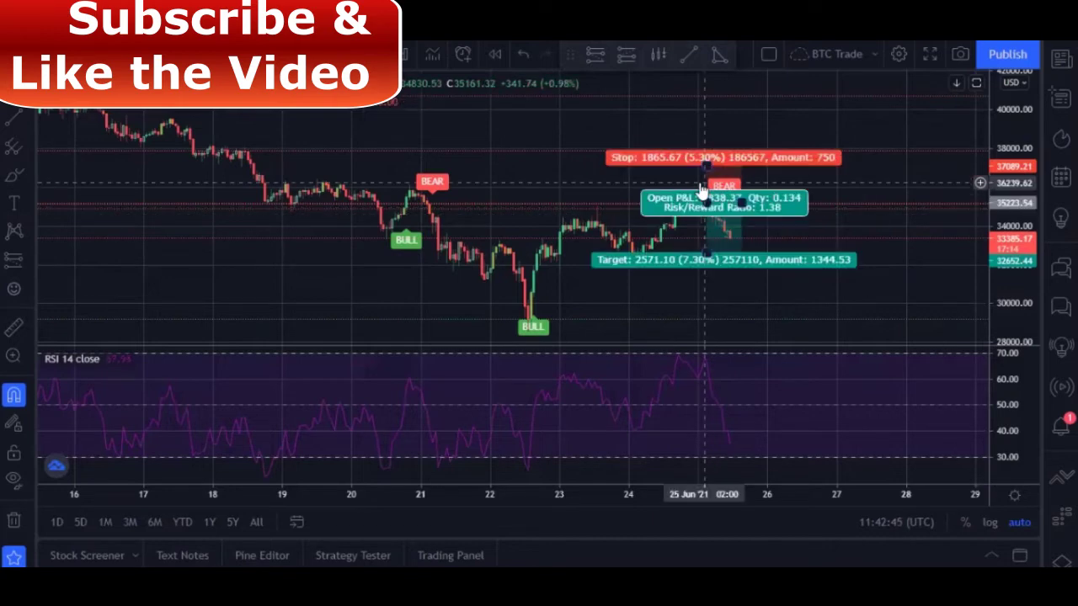
{"action": "left_click", "coordinate": [930, 209]}
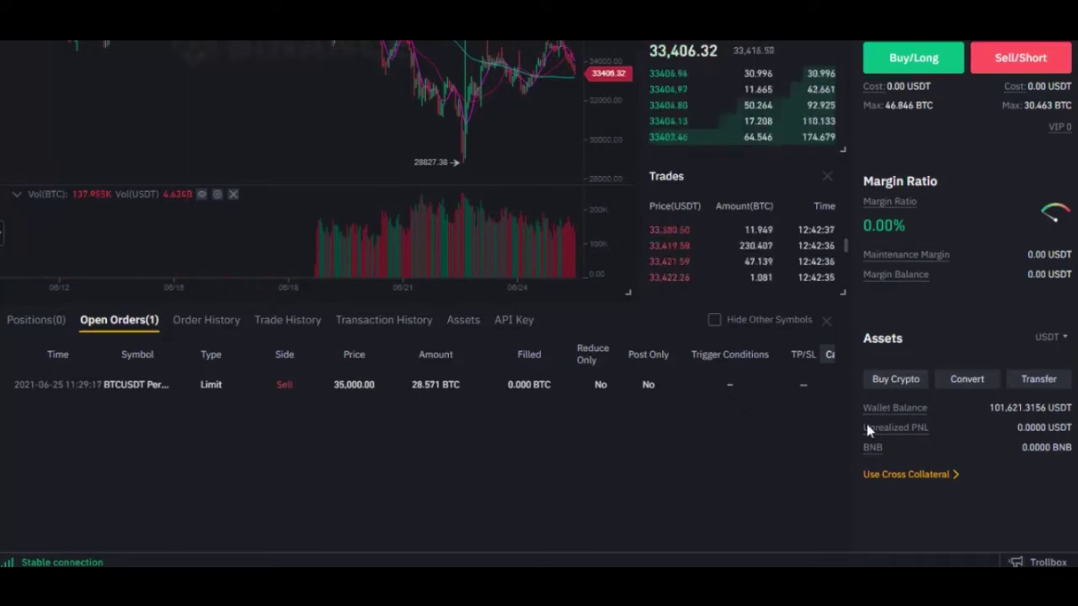
- Return to the BTCUSDT limit order form and highlight the value in its Price field
{"action": "scroll", "coordinate": [920, 170], "scroll_direction": "up", "scroll_amount": 4}
{"action": "scroll", "coordinate": [920, 171], "scroll_direction": "up", "scroll_amount": 1}
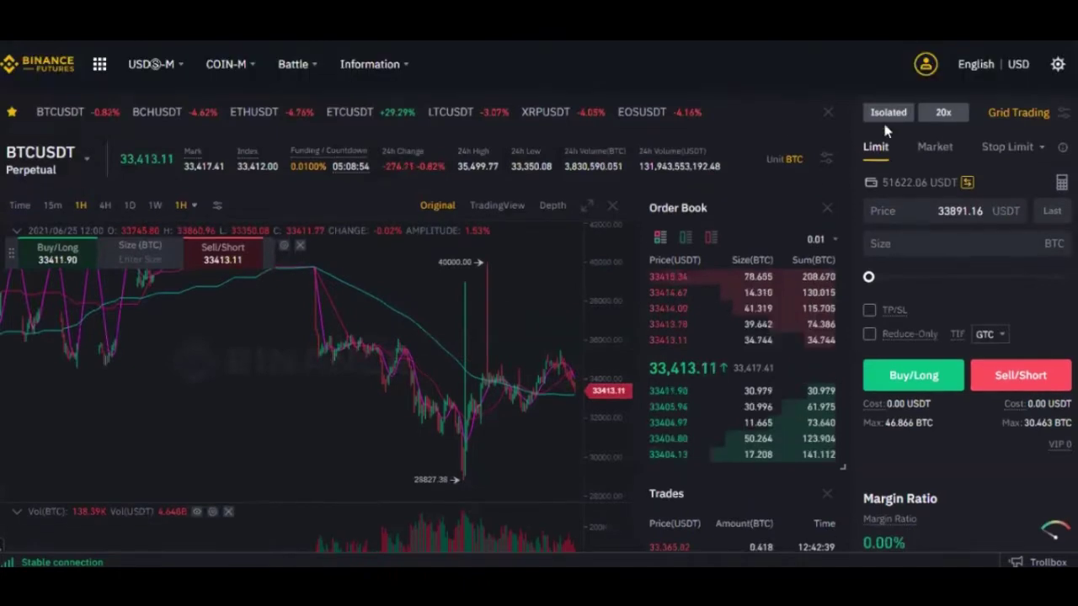
{"action": "left_click", "coordinate": [941, 213]}
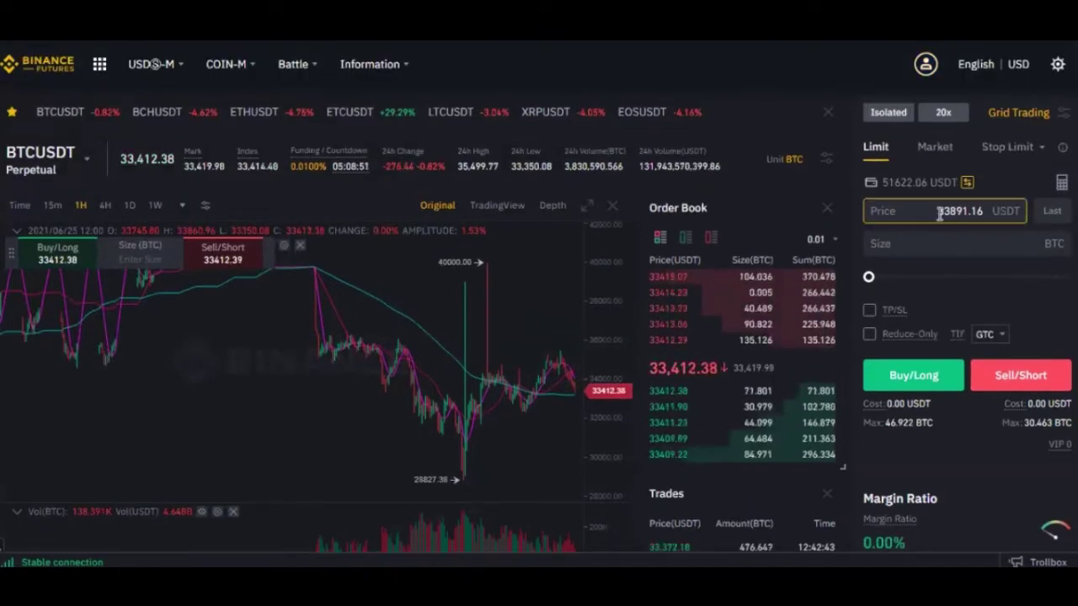
{"action": "double_click", "coordinate": [982, 210]}
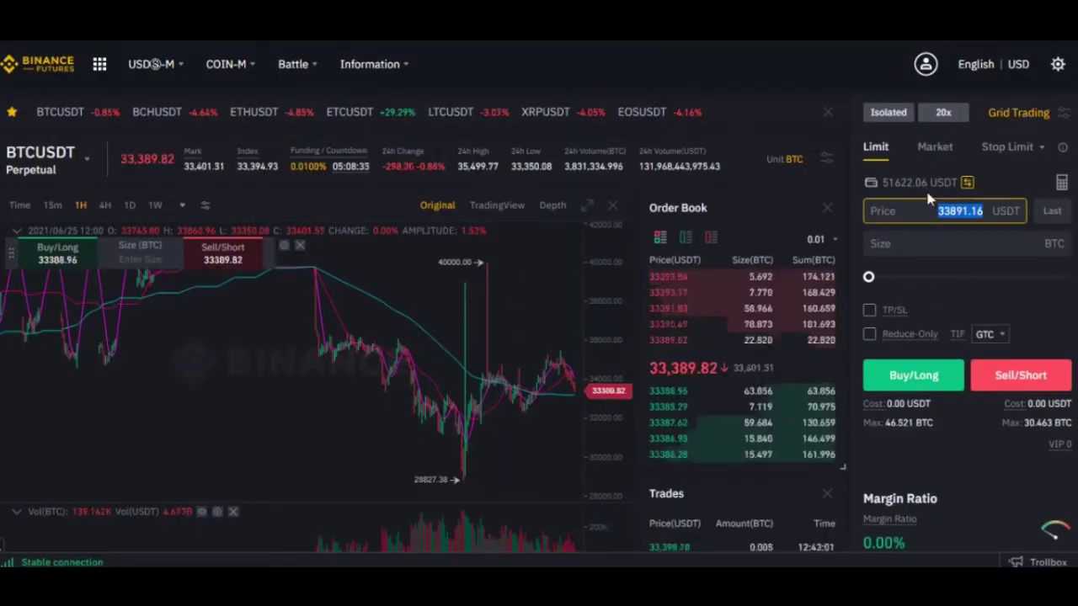
- Switch the BTCUSDT order form to a Market order and activate its Size field
{"action": "left_click", "coordinate": [937, 148]}
{"action": "left_click", "coordinate": [936, 148]}
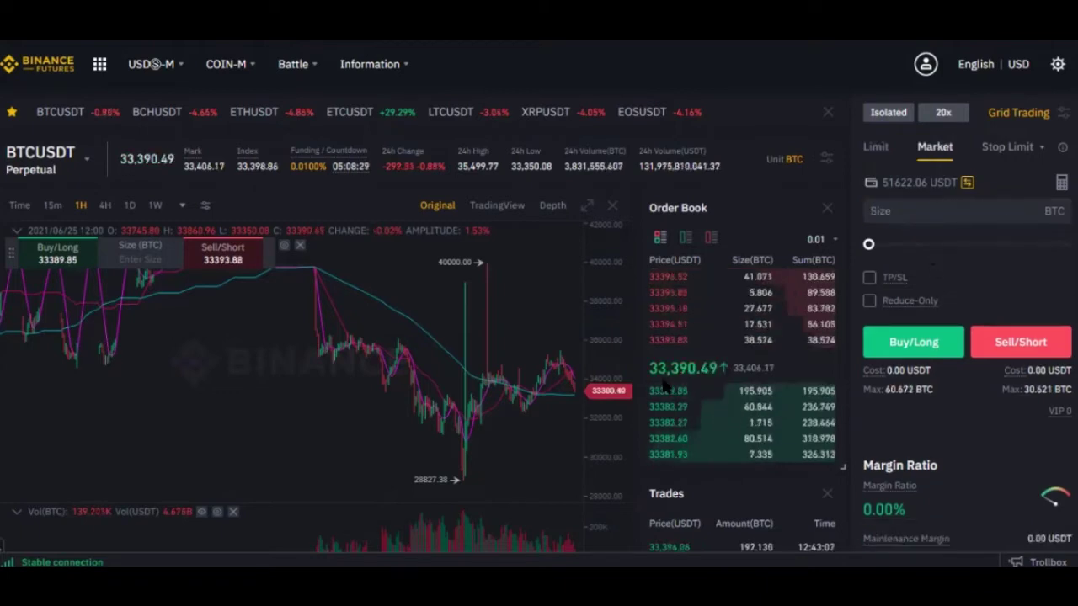
{"action": "left_click", "coordinate": [962, 206]}
{"action": "left_click", "coordinate": [917, 336]}
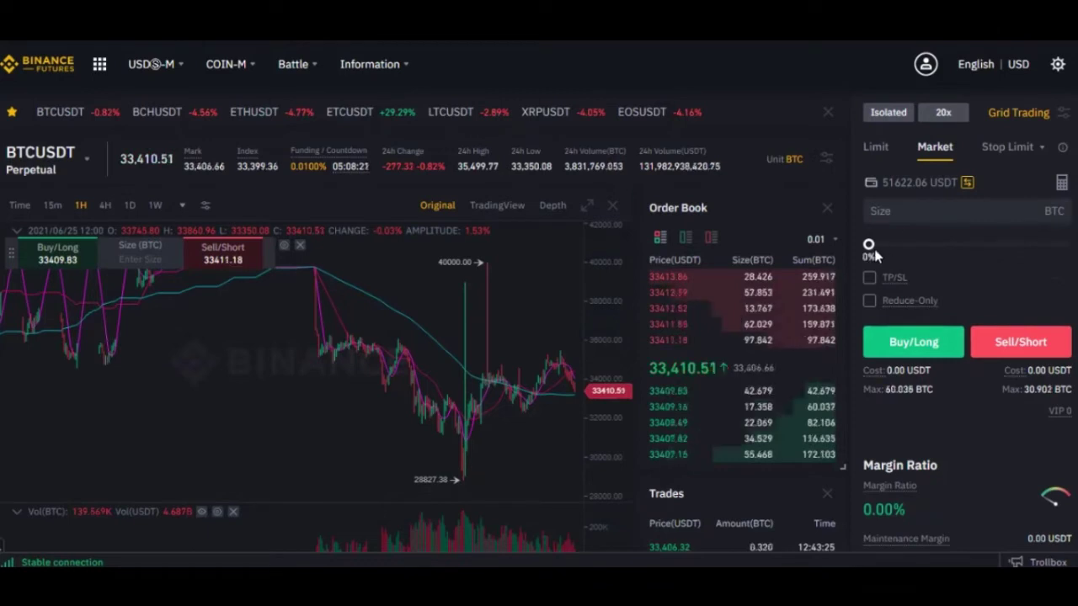
{"action": "mouse_move", "coordinate": [867, 244]}
{"action": "left_click", "coordinate": [1023, 211]}
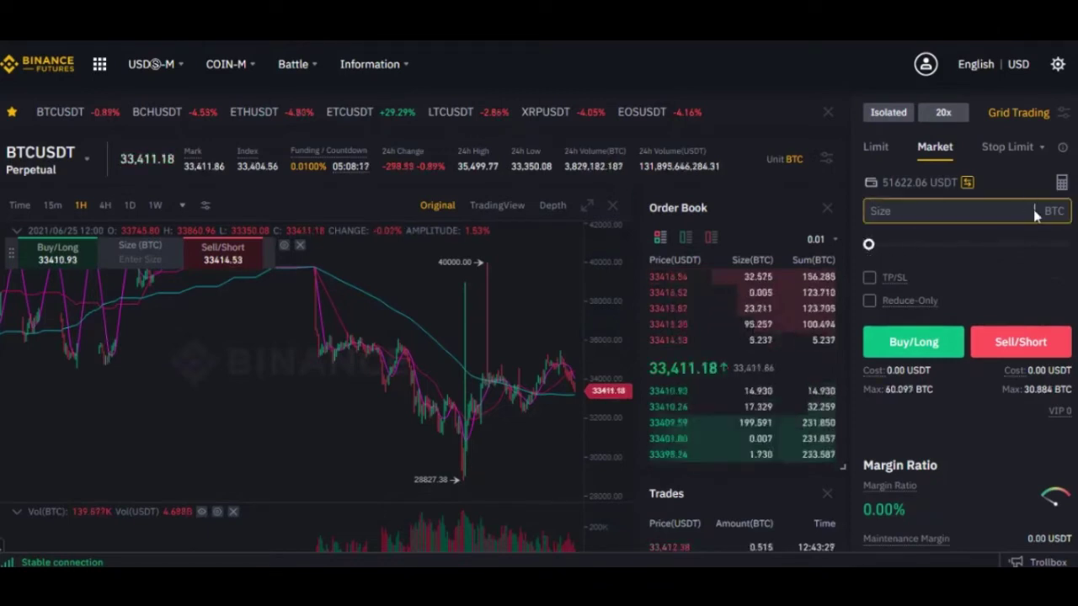
- Try order sizes of 25% and 100%, settle on 50%, and place the BTCUSDT market order as Sell/Short
{"action": "left_click", "coordinate": [968, 253]}
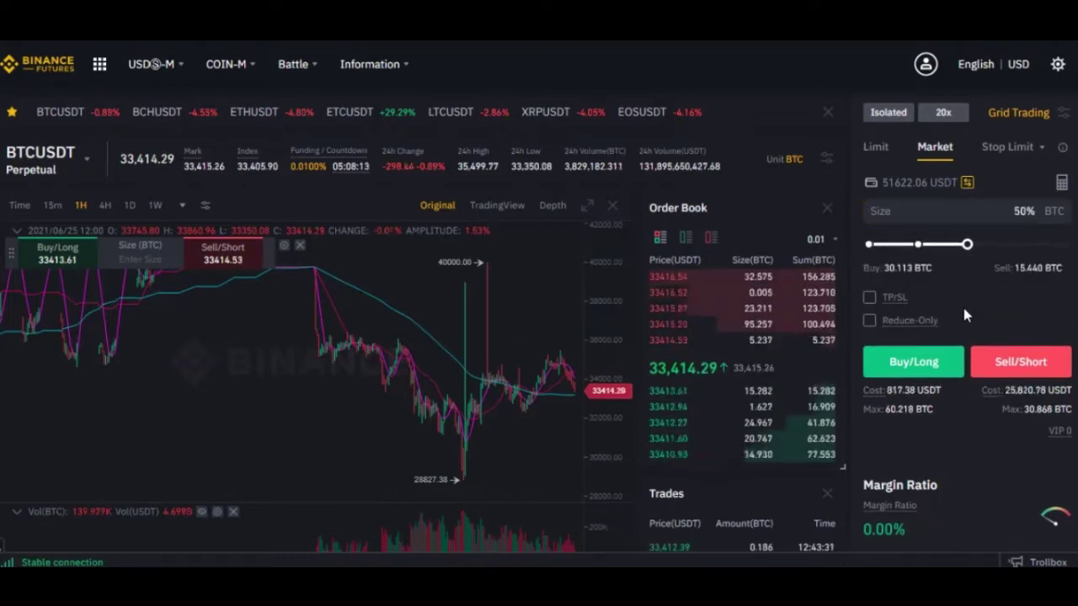
{"action": "left_click", "coordinate": [918, 244]}
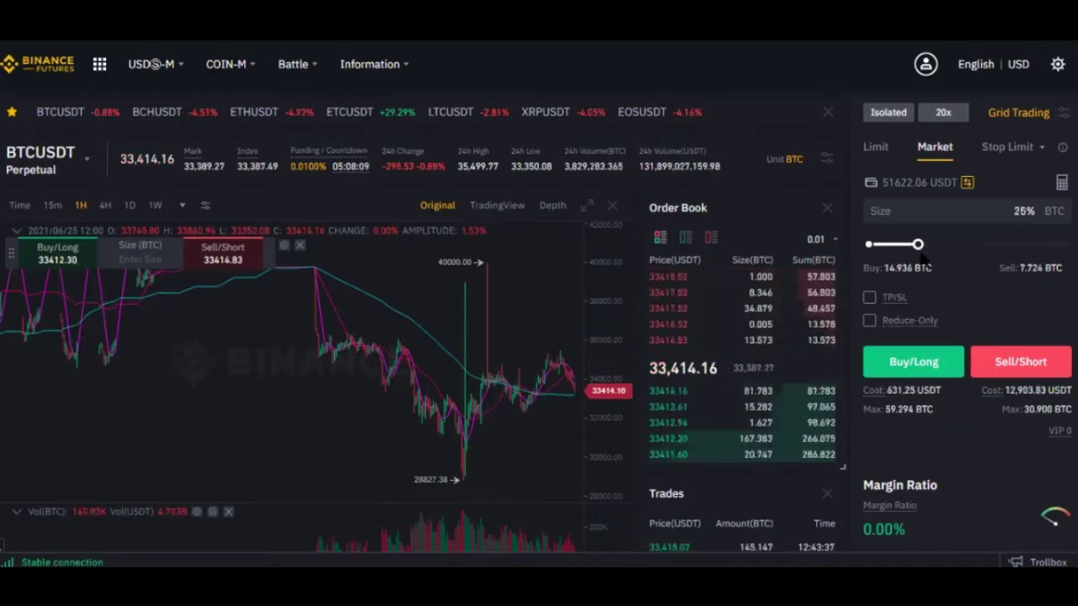
{"action": "left_click", "coordinate": [1065, 244]}
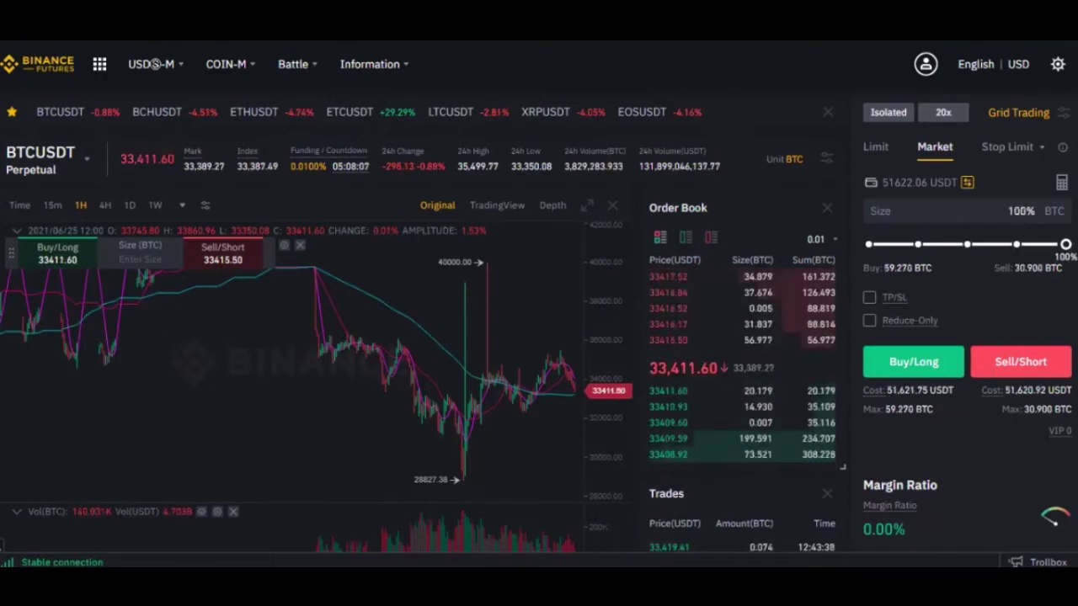
{"action": "left_click", "coordinate": [966, 244]}
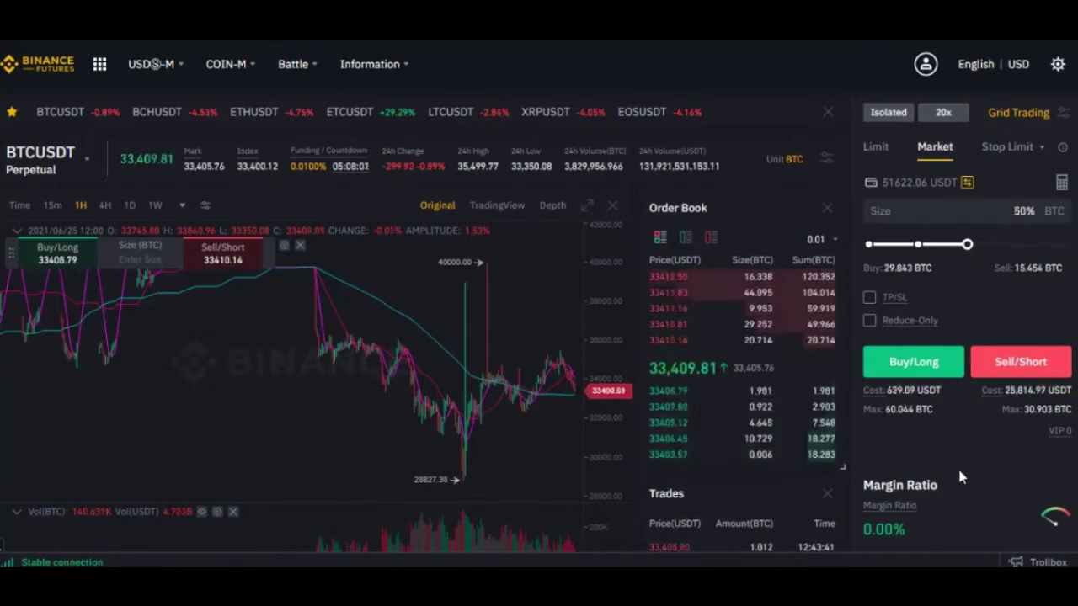
{"action": "scroll", "coordinate": [957, 466], "scroll_direction": "down", "scroll_amount": 1}
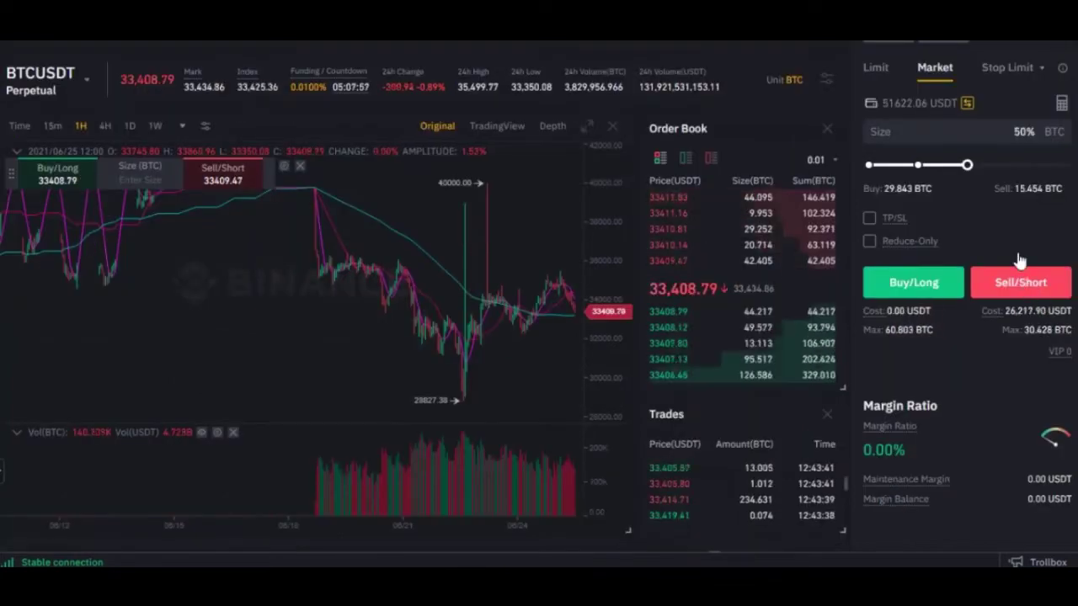
{"action": "scroll", "coordinate": [956, 385], "scroll_direction": "up", "scroll_amount": 1}
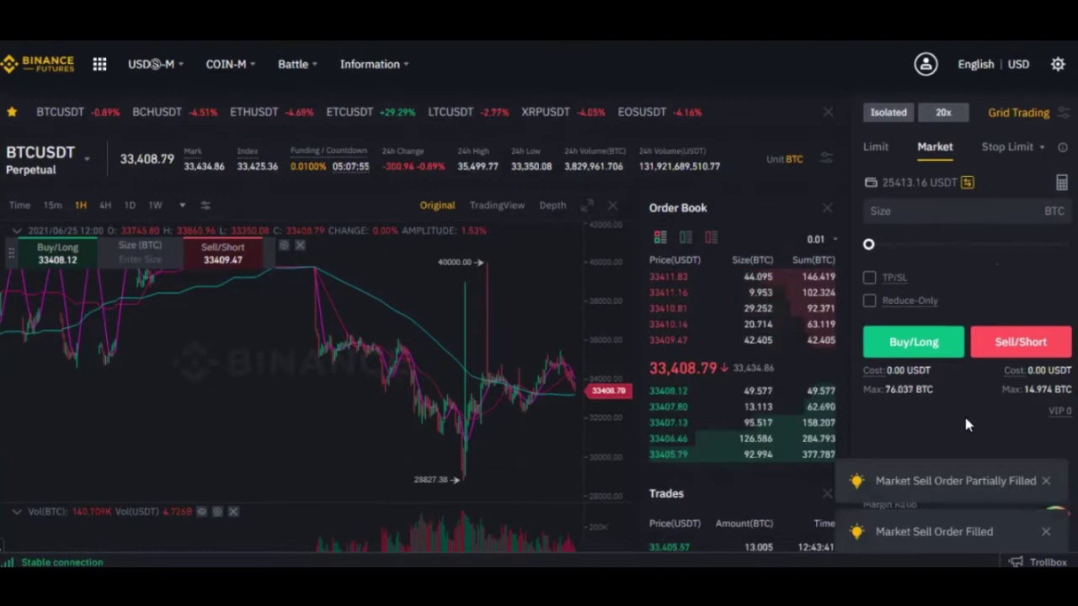
- Show the open positions and open the TP/SL settings for the entire BTCUSDT short position
{"action": "scroll", "coordinate": [962, 414], "scroll_direction": "down", "scroll_amount": 3}
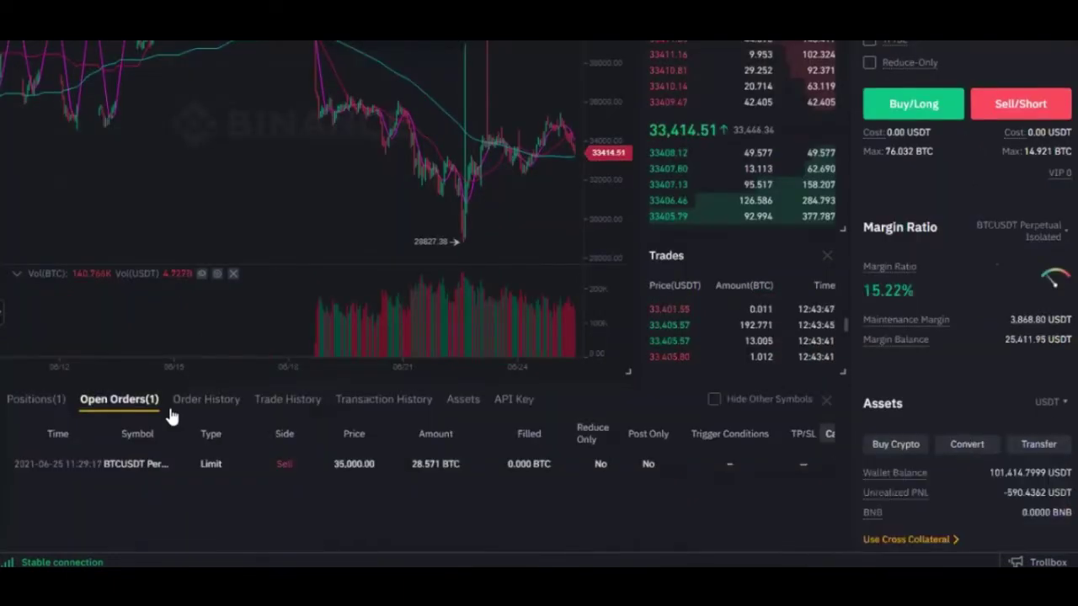
{"action": "left_click", "coordinate": [27, 404]}
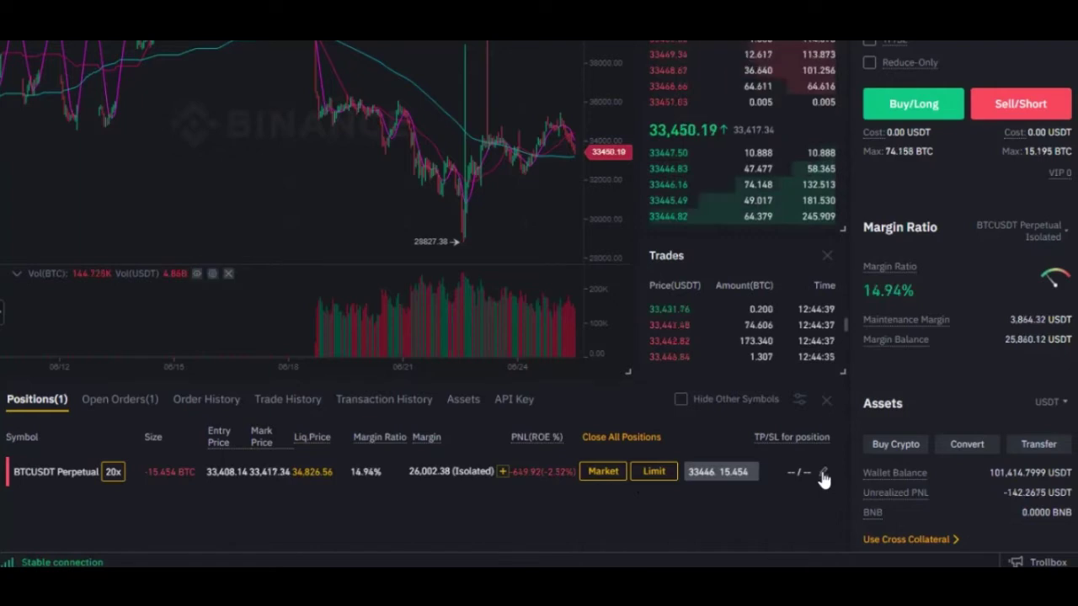
{"action": "left_click", "coordinate": [823, 474]}
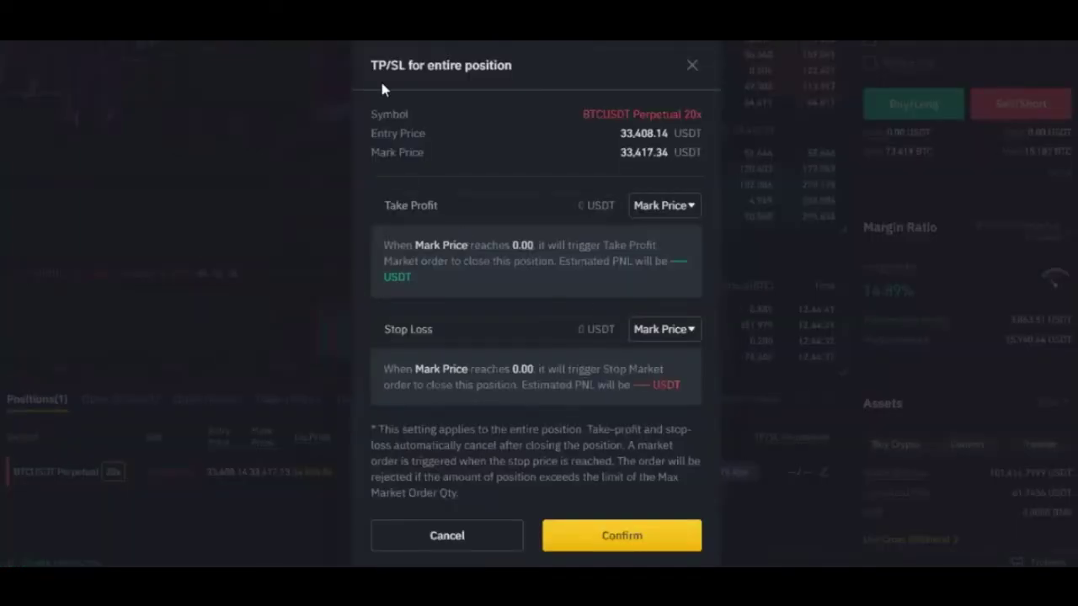
- Try a take-profit price of 33380 USDT for the BTCUSDT short position
{"action": "left_click", "coordinate": [536, 204]}
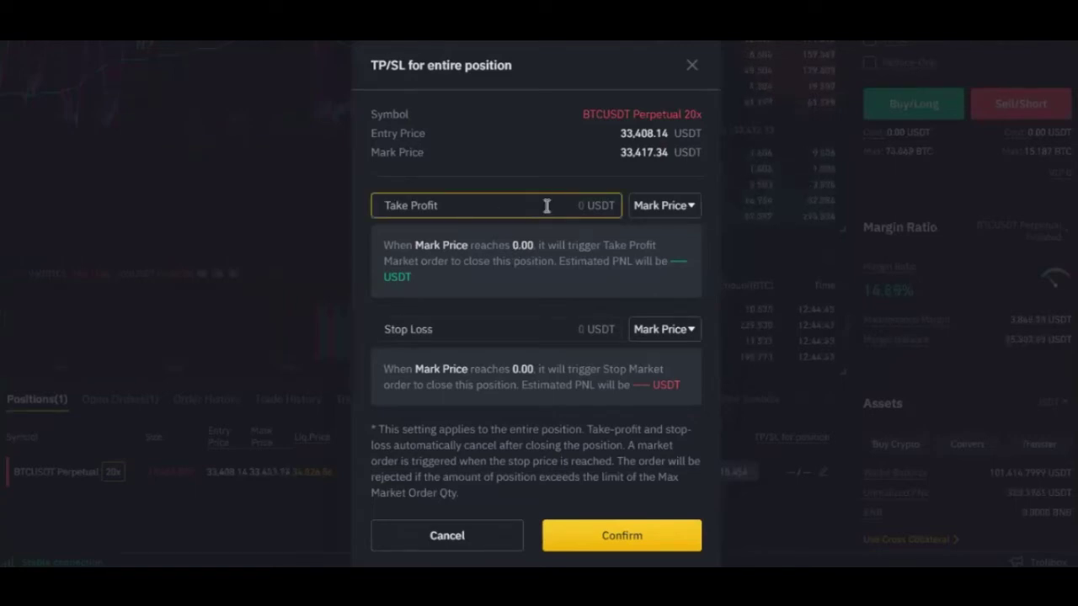
{"action": "type", "text": "2"}
{"action": "key", "text": "BackSpace"}
{"action": "type", "text": "33"}
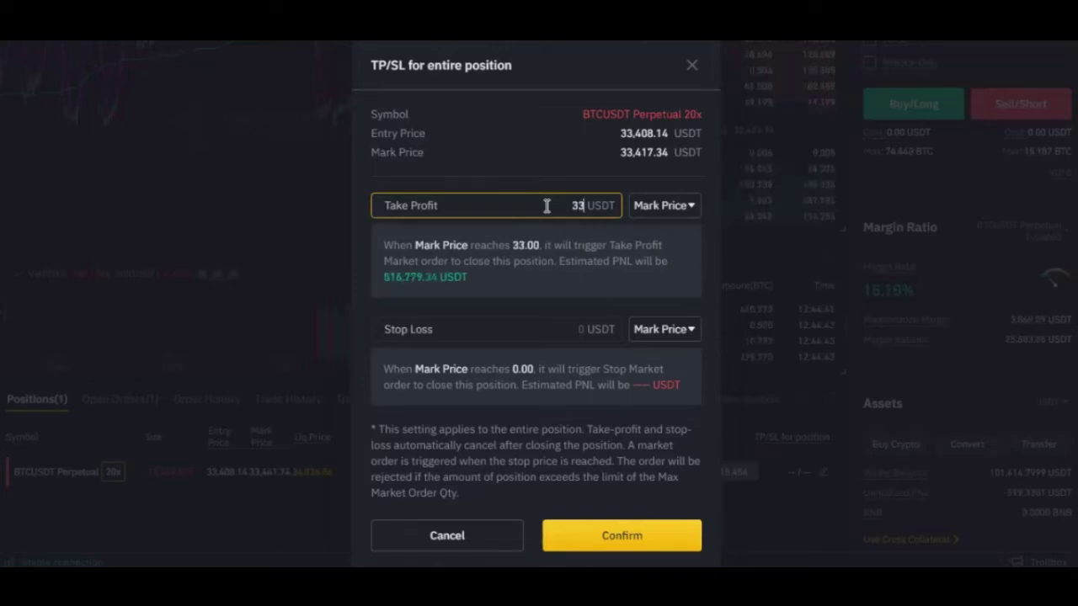
{"action": "type", "text": "3"}
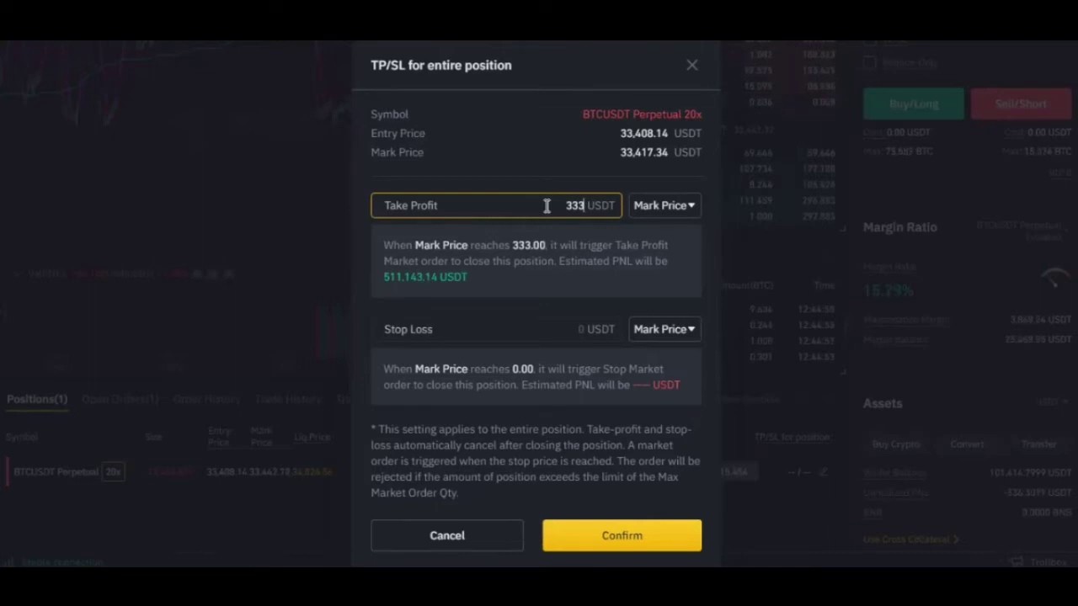
{"action": "type", "text": "8"}
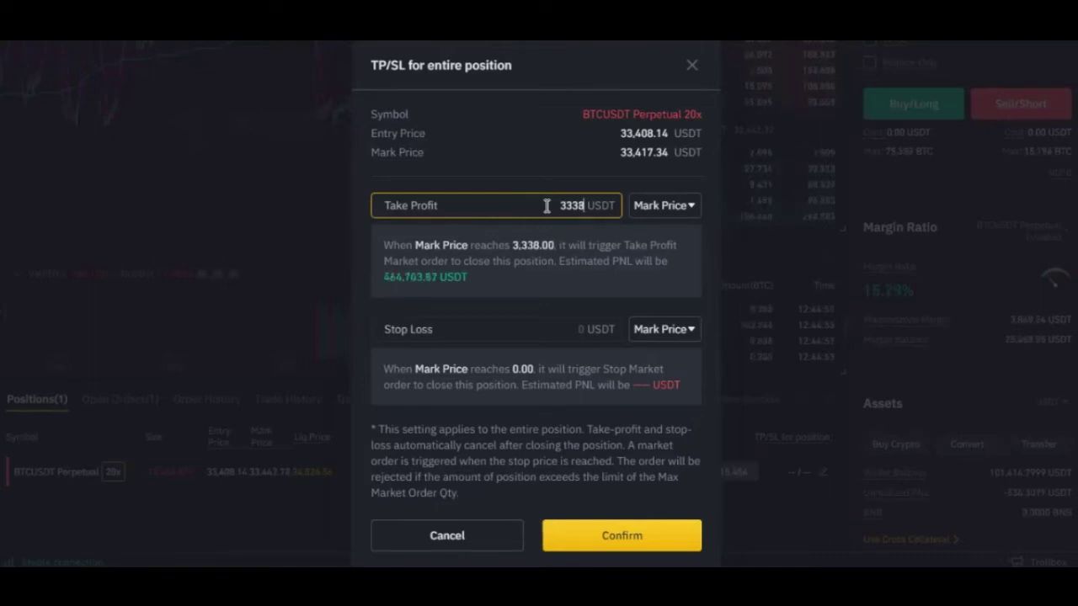
{"action": "type", "text": "0"}
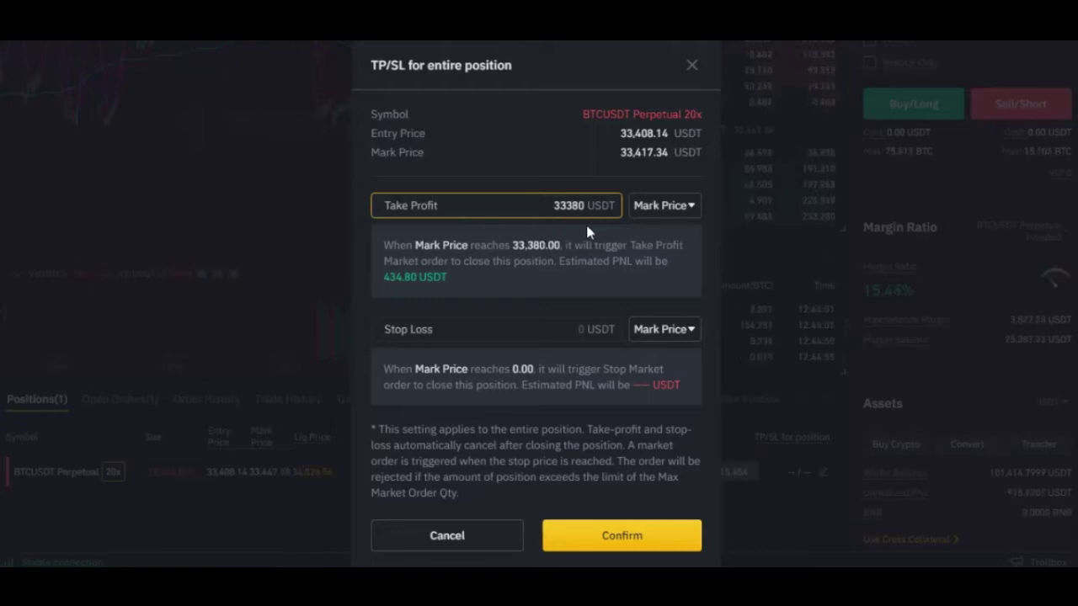
- Try a take-profit price of 33350 USDT and look at its estimated PNL
{"action": "key", "text": "BackSpace"}
{"action": "key", "text": "BackSpace"}
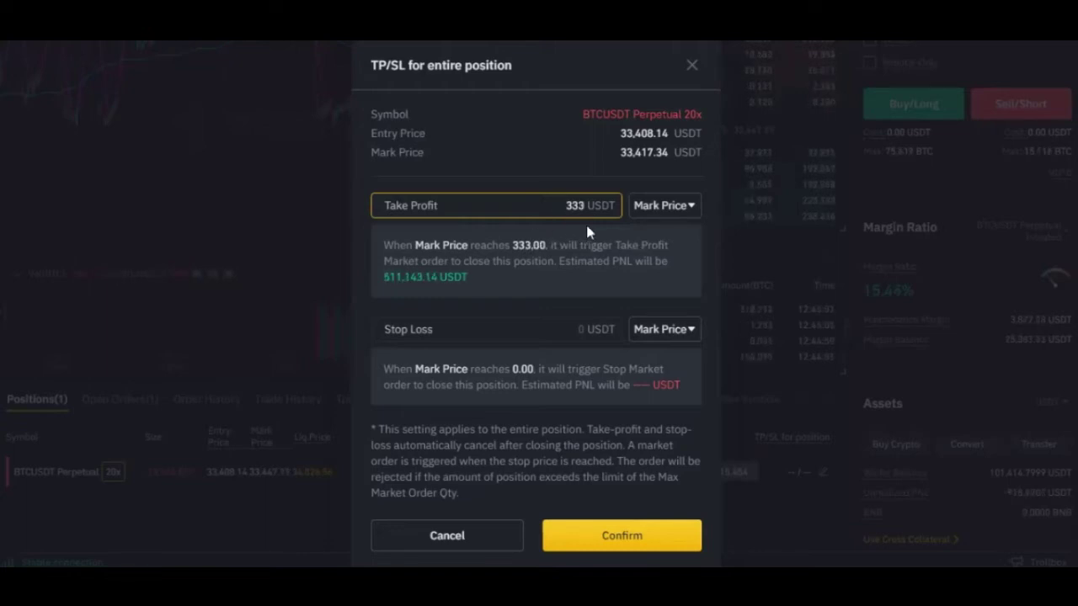
{"action": "type", "text": "500"}
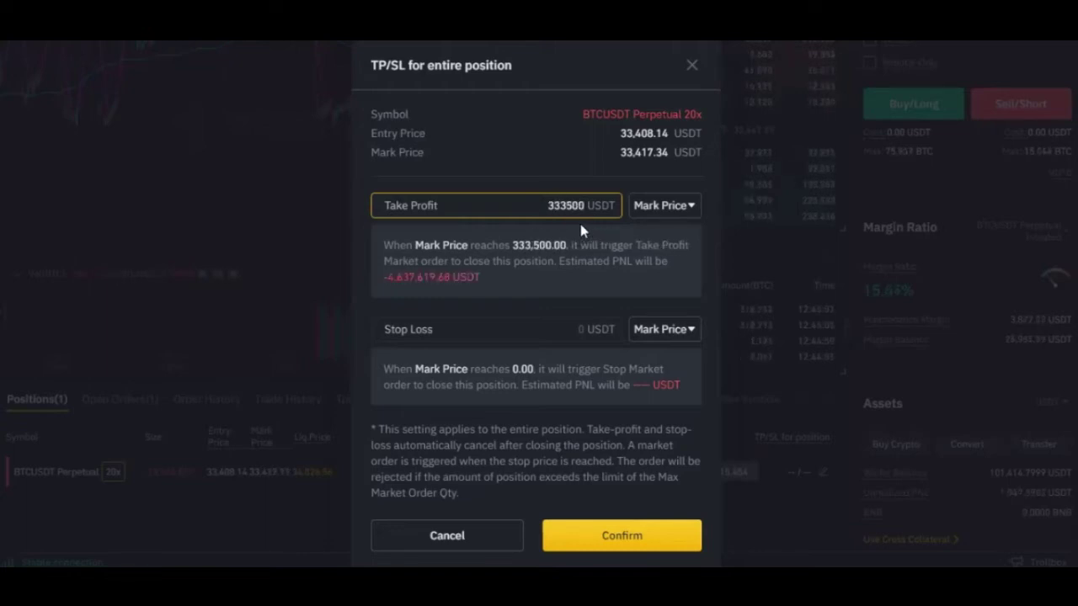
{"action": "key", "text": "BackSpace"}
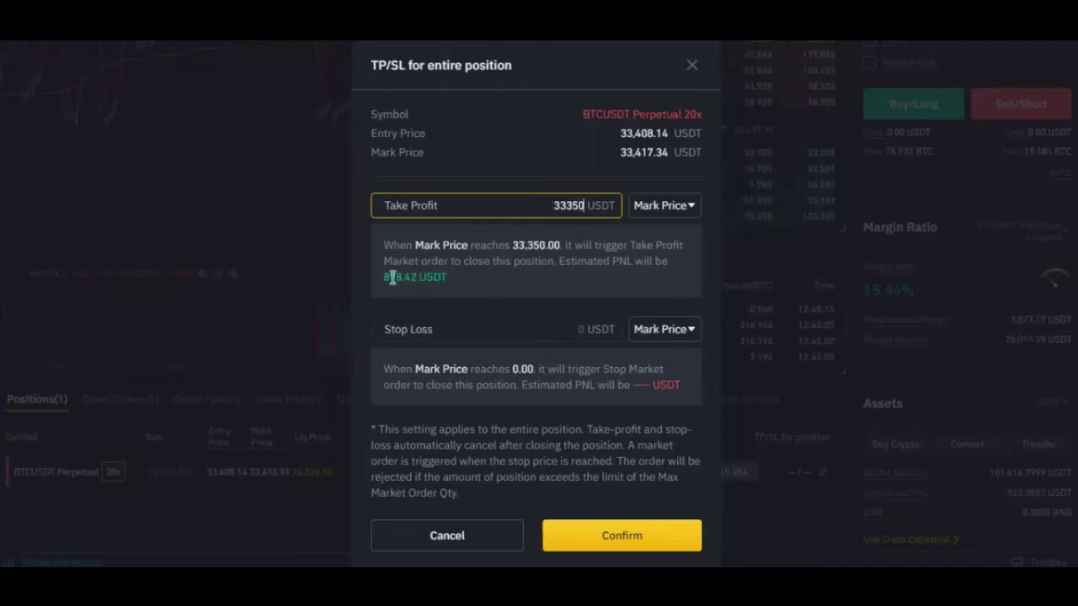
{"action": "left_click_drag", "start_coordinate": [395, 278], "coordinate": [389, 278]}
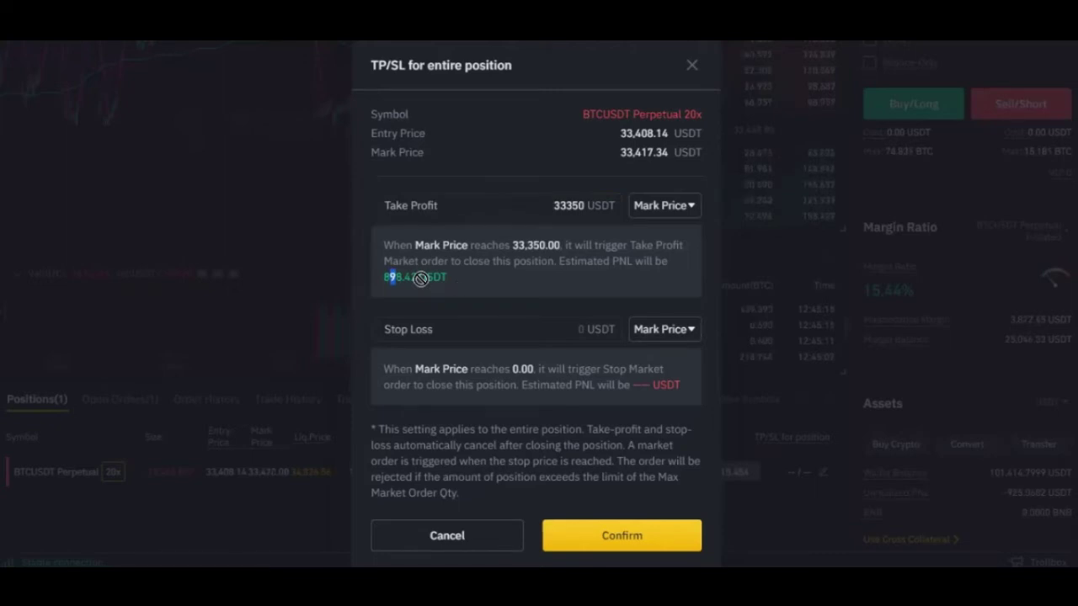
{"action": "double_click", "coordinate": [434, 278]}
{"action": "left_click_drag", "start_coordinate": [395, 282], "coordinate": [396, 282]}
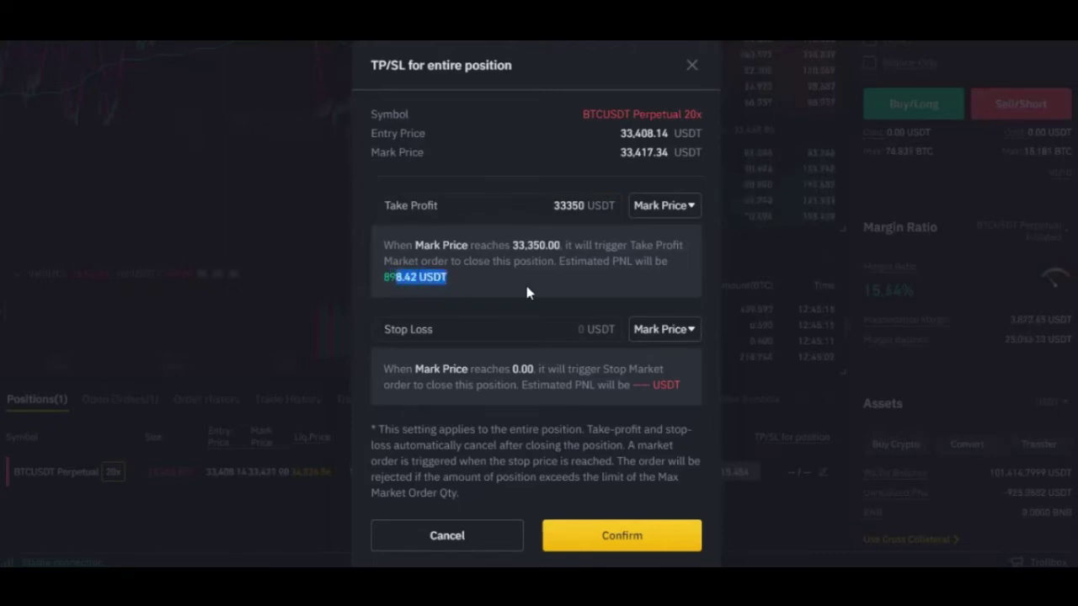
- Set the take-profit price of the short position to 32000 USDT and look at its estimated PNL
{"action": "left_click", "coordinate": [568, 206]}
{"action": "left_click_drag", "start_coordinate": [558, 206], "coordinate": [587, 211]}
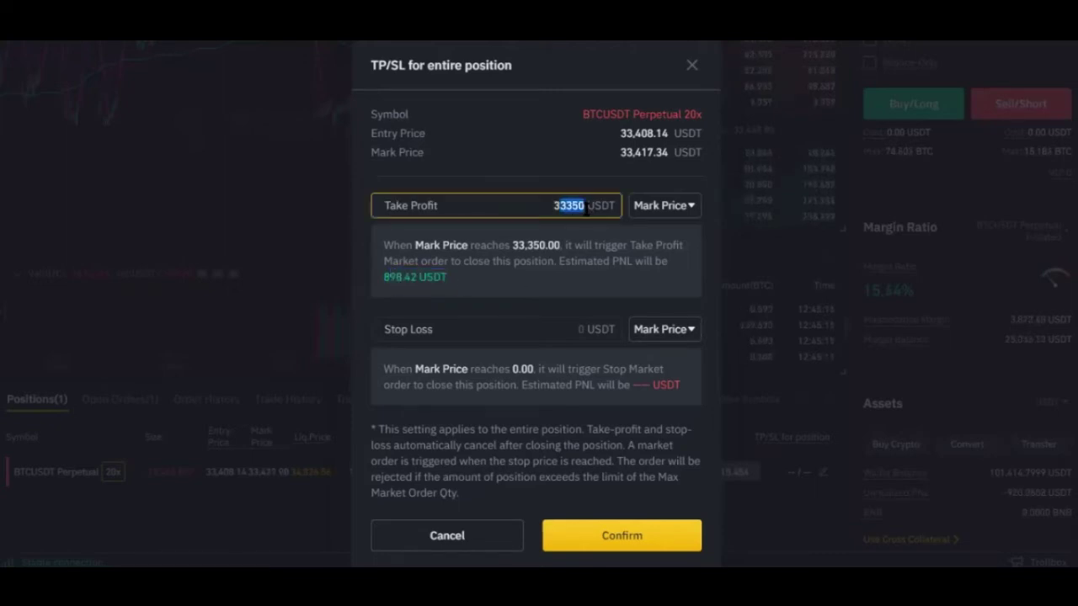
{"action": "type", "text": "2"}
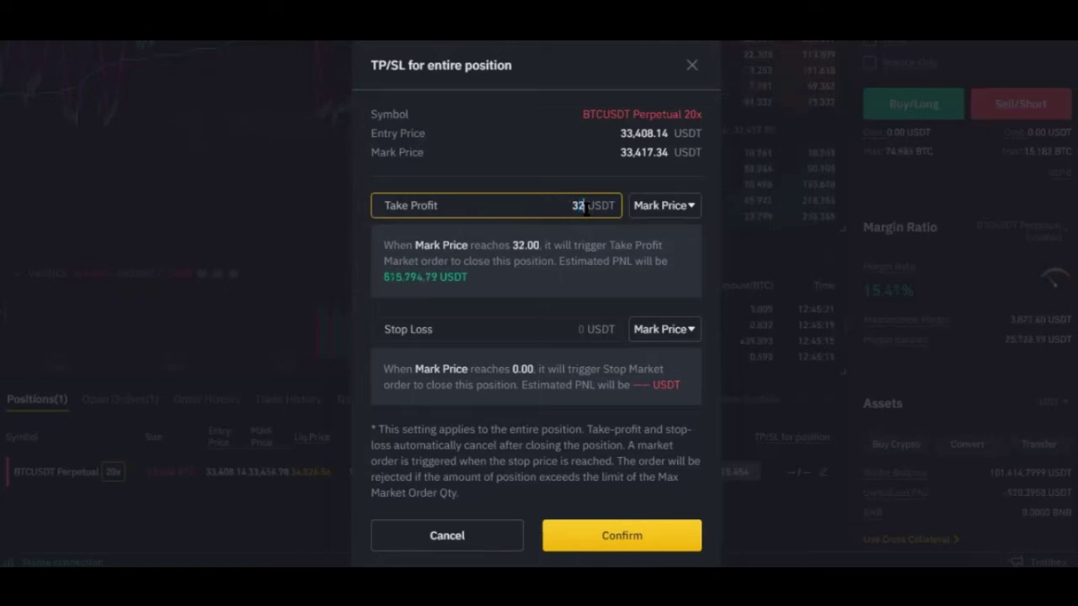
{"action": "type", "text": "000"}
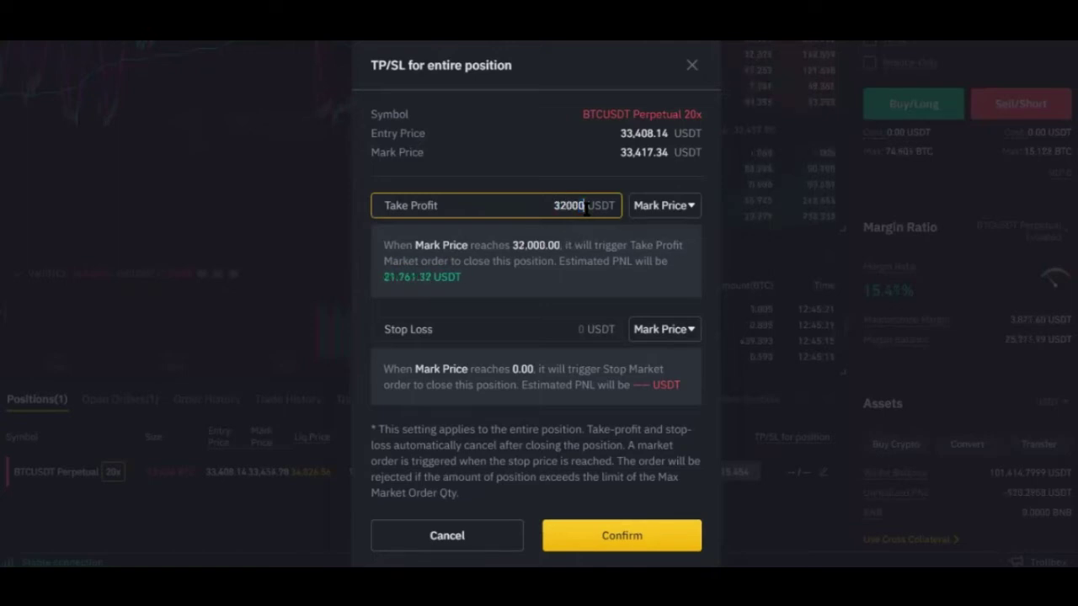
{"action": "left_click_drag", "start_coordinate": [461, 278], "coordinate": [411, 284]}
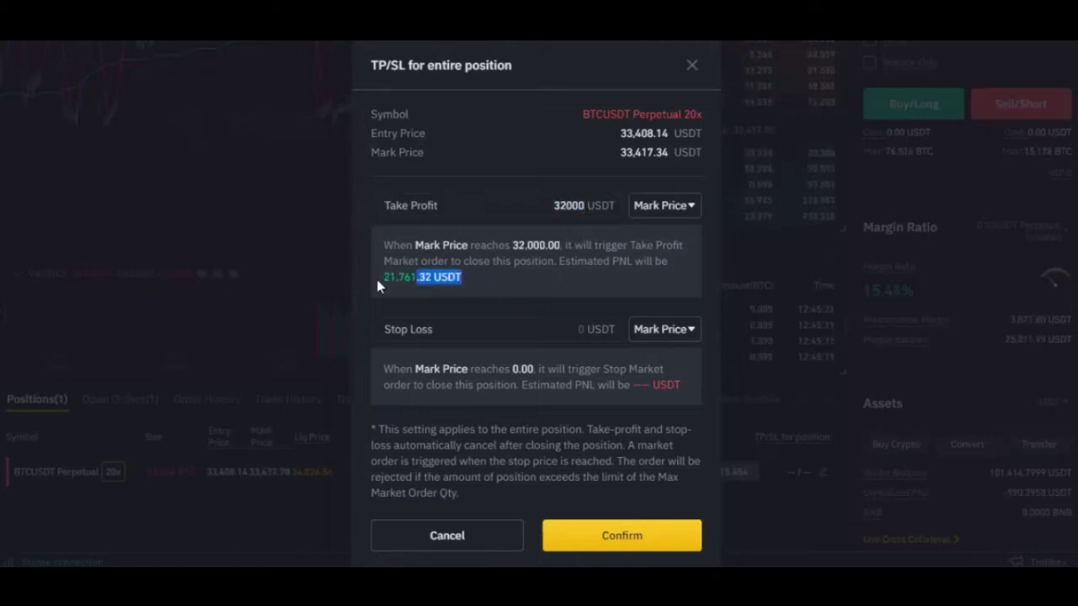
{"action": "key", "text": "shift+Home"}
{"action": "left_click", "coordinate": [581, 205]}
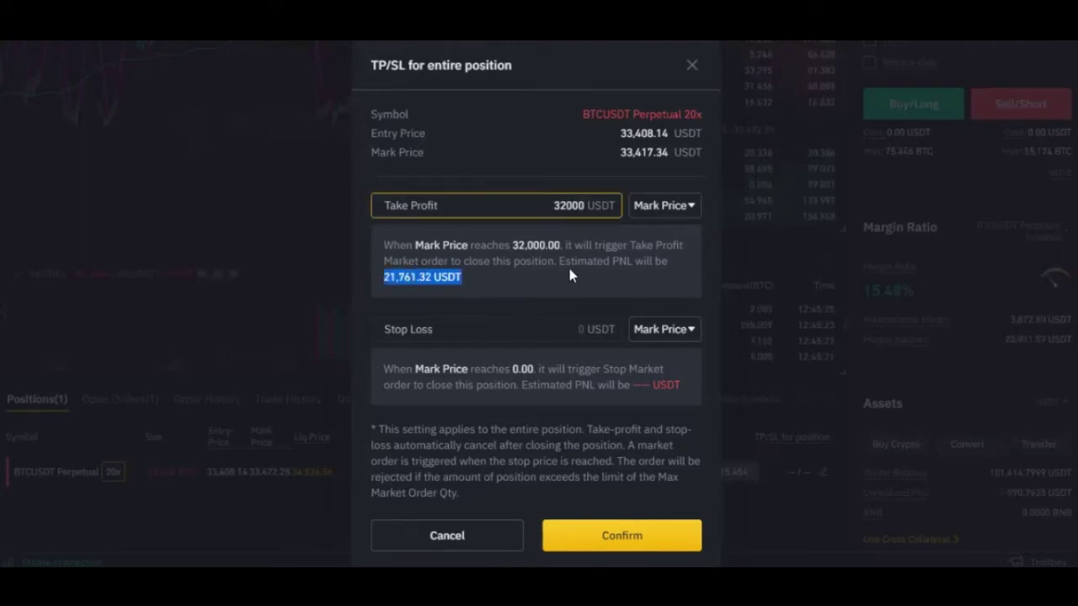
{"action": "left_click", "coordinate": [580, 303]}
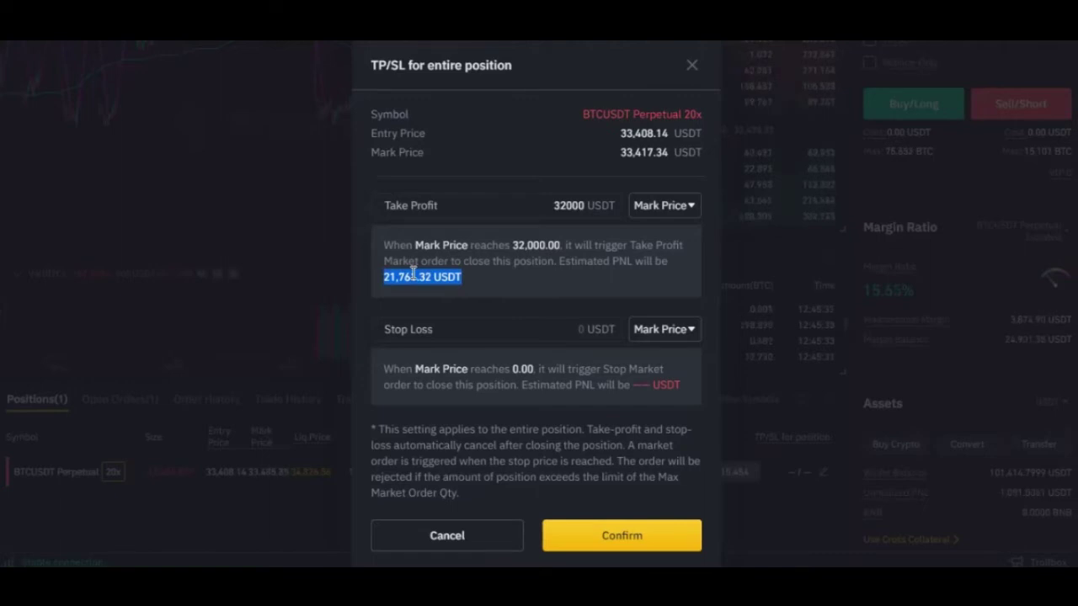
- Leave the stop loss empty, confirm the TP/SL settings for the entire position, and return to the order form
{"action": "left_click", "coordinate": [426, 325]}
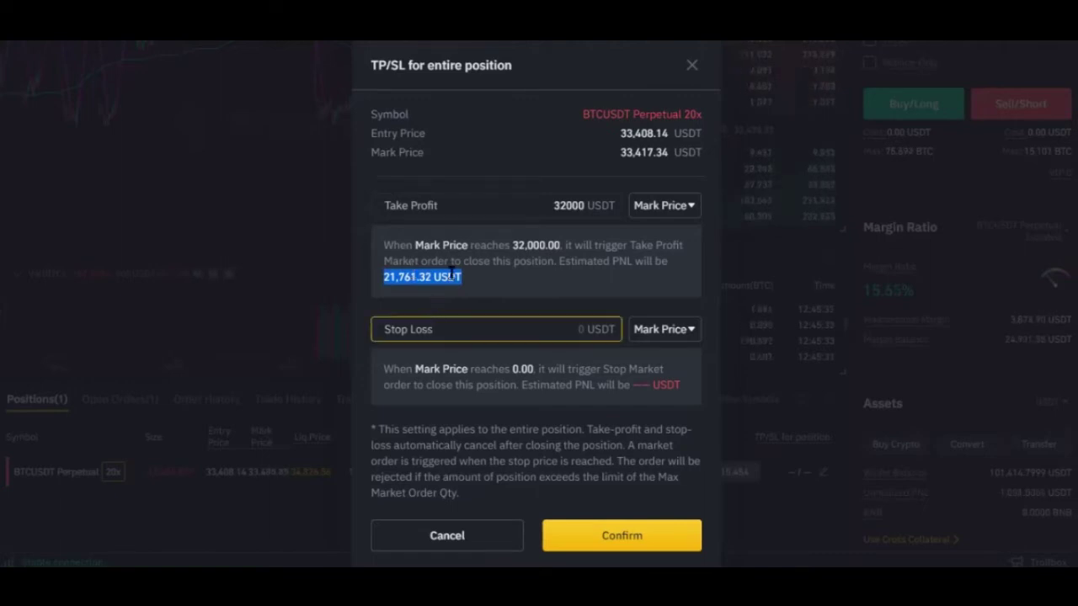
{"action": "left_click", "coordinate": [642, 156]}
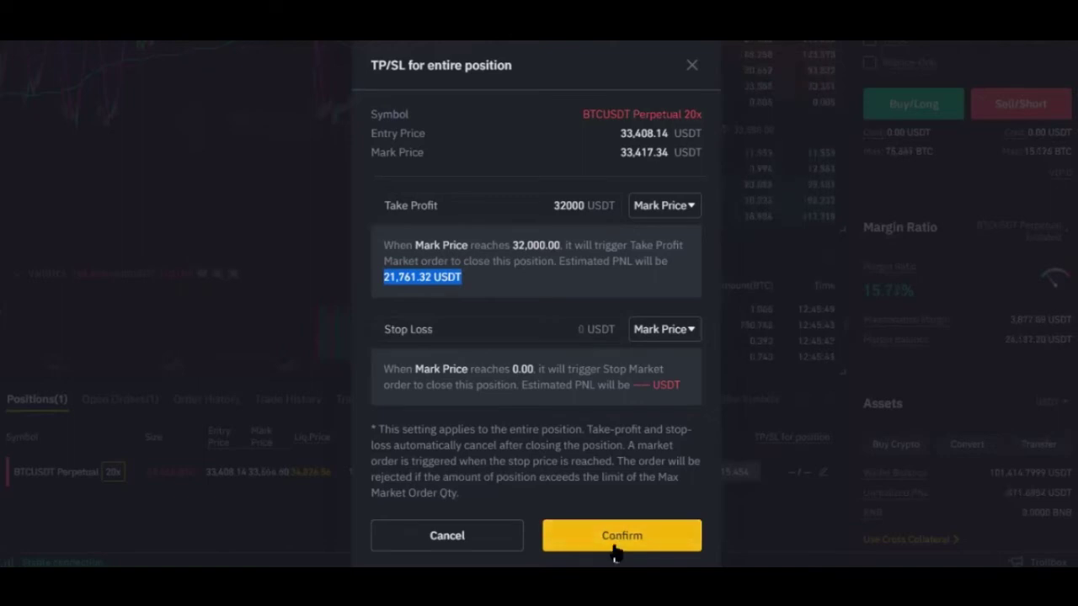
{"action": "left_click", "coordinate": [552, 525]}
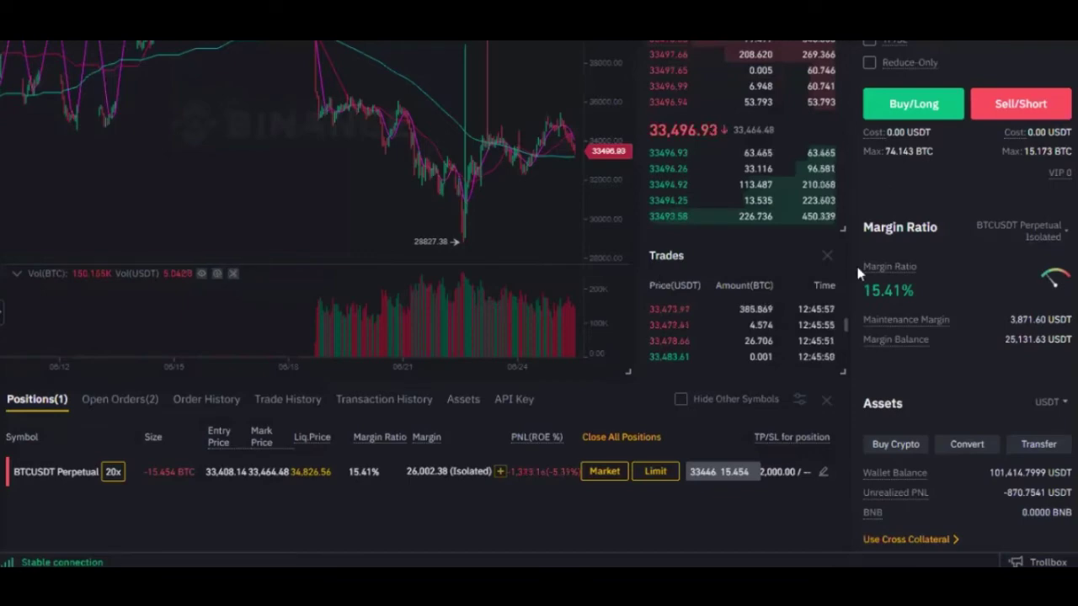
{"action": "scroll", "coordinate": [687, 375], "scroll_direction": "up", "scroll_amount": 3}
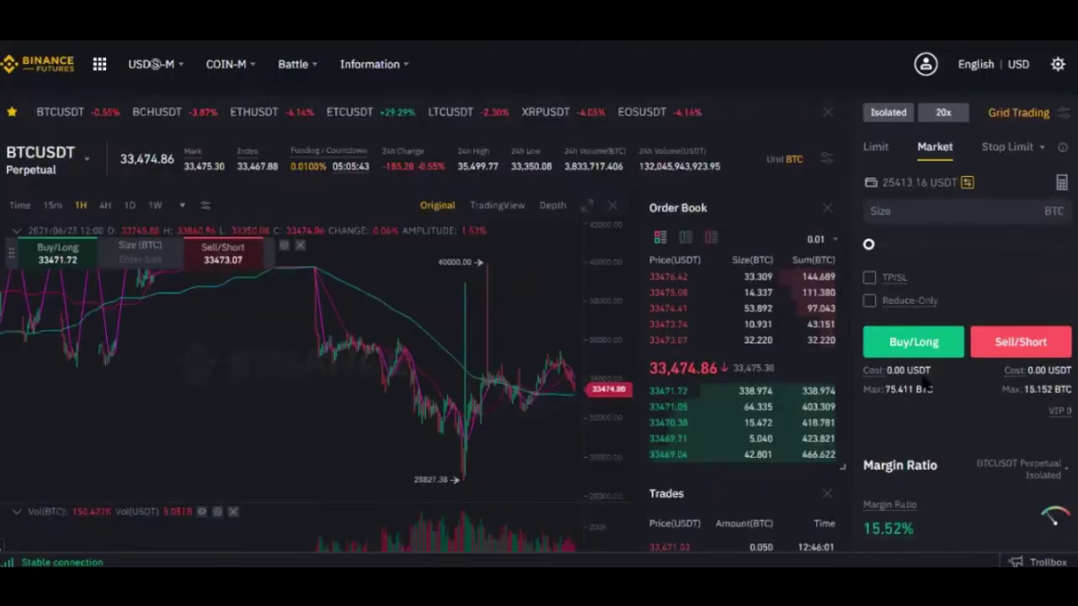
- Examine the open BTCUSDT short position's PNL, margin ratio and take-profit setting together with the wallet balance and order form
{"action": "scroll", "coordinate": [760, 378], "scroll_direction": "down", "scroll_amount": 2}
{"action": "scroll", "coordinate": [664, 449], "scroll_direction": "down", "scroll_amount": 2}
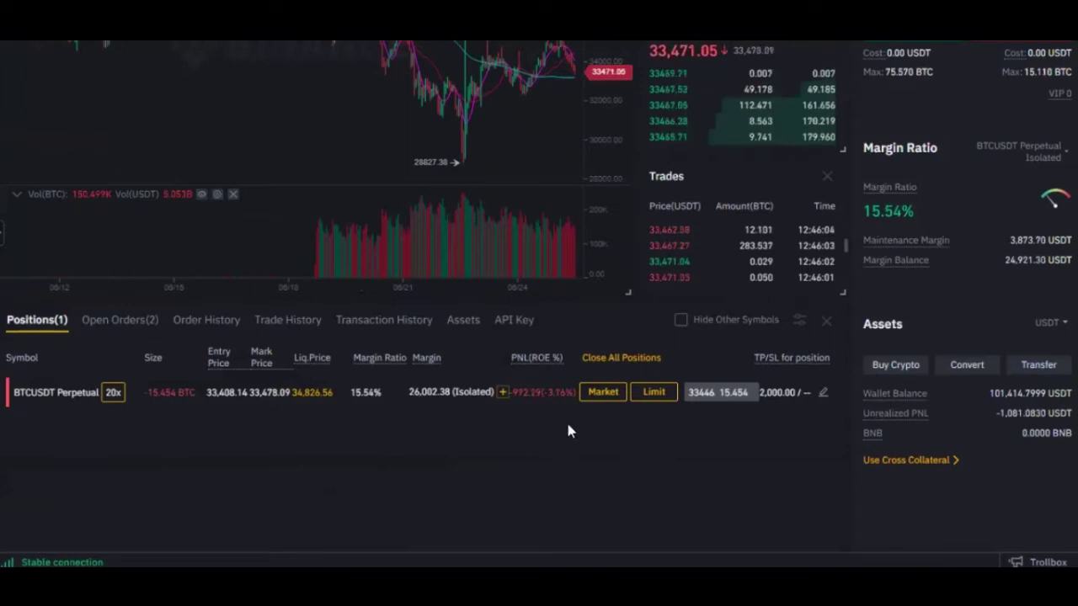
{"action": "scroll", "coordinate": [911, 437], "scroll_direction": "up", "scroll_amount": 1}
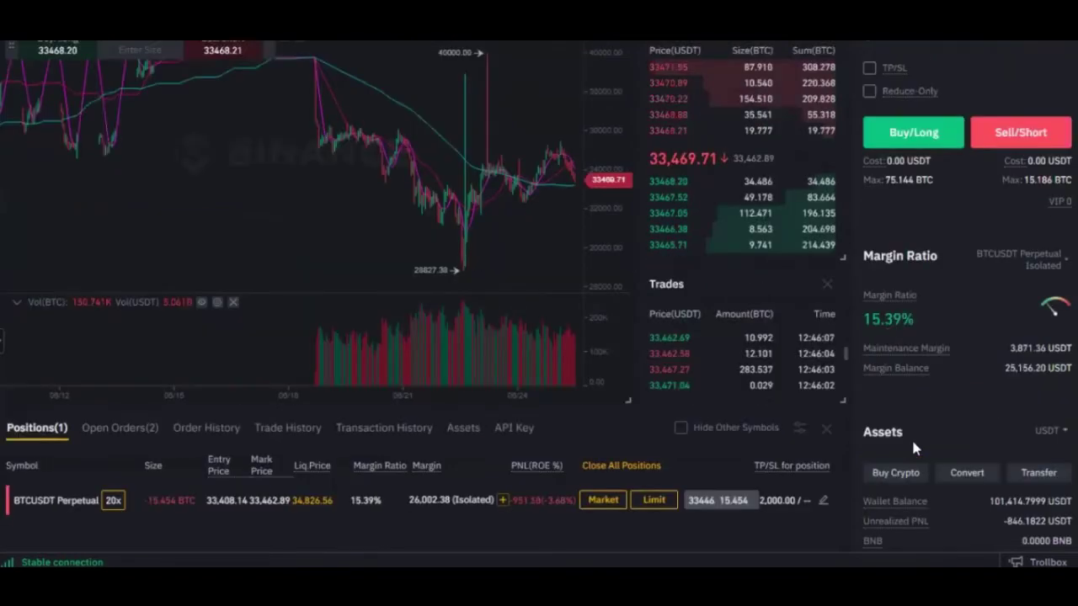
{"action": "scroll", "coordinate": [911, 434], "scroll_direction": "up", "scroll_amount": 2}
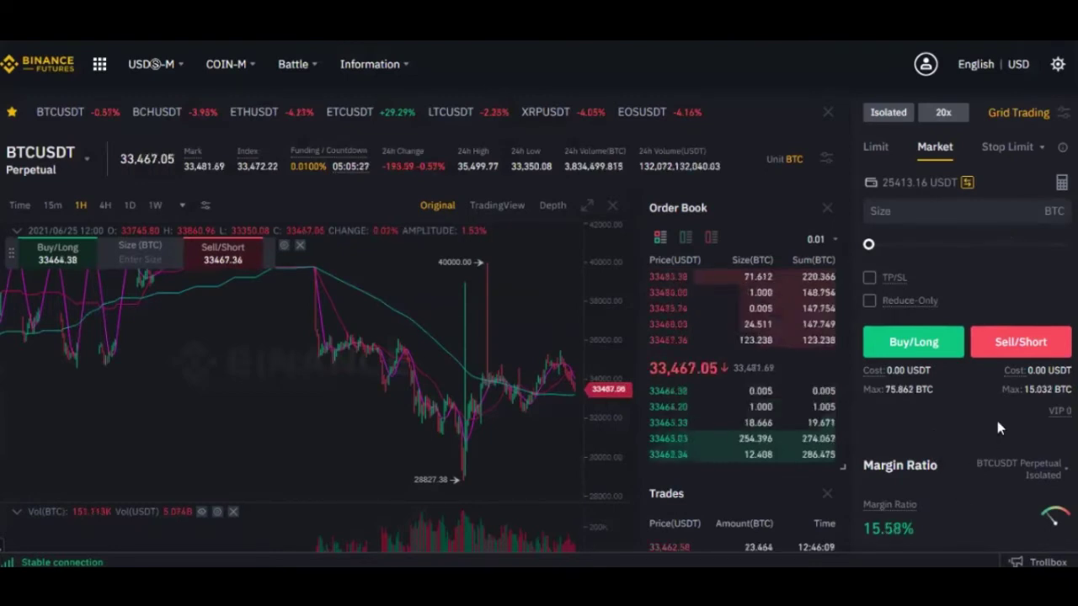
{"action": "scroll", "coordinate": [996, 429], "scroll_direction": "down", "scroll_amount": 1}
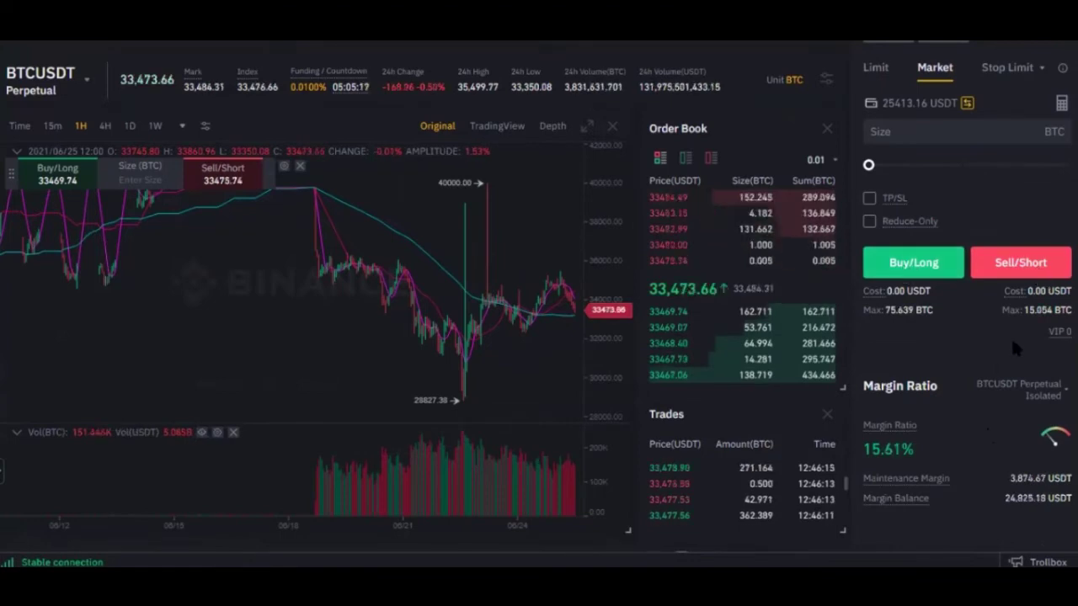
{"action": "scroll", "coordinate": [996, 361], "scroll_direction": "down", "scroll_amount": 3}
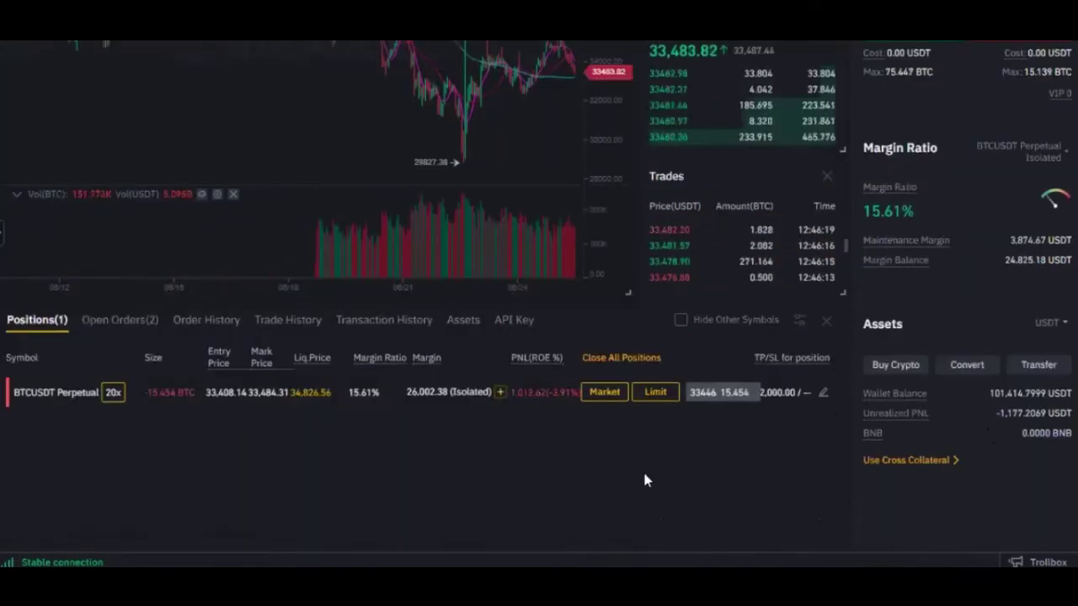
{"action": "scroll", "coordinate": [643, 469], "scroll_direction": "up", "scroll_amount": 3}
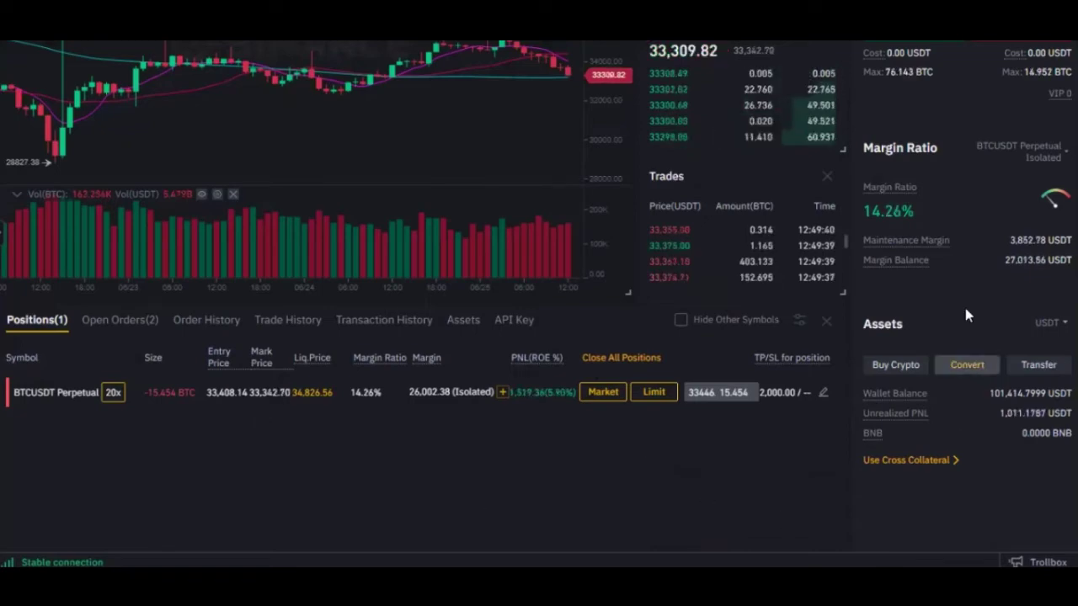
{"action": "scroll", "coordinate": [889, 372], "scroll_direction": "up", "scroll_amount": 4}
{"action": "scroll", "coordinate": [891, 358], "scroll_direction": "down", "scroll_amount": 2}
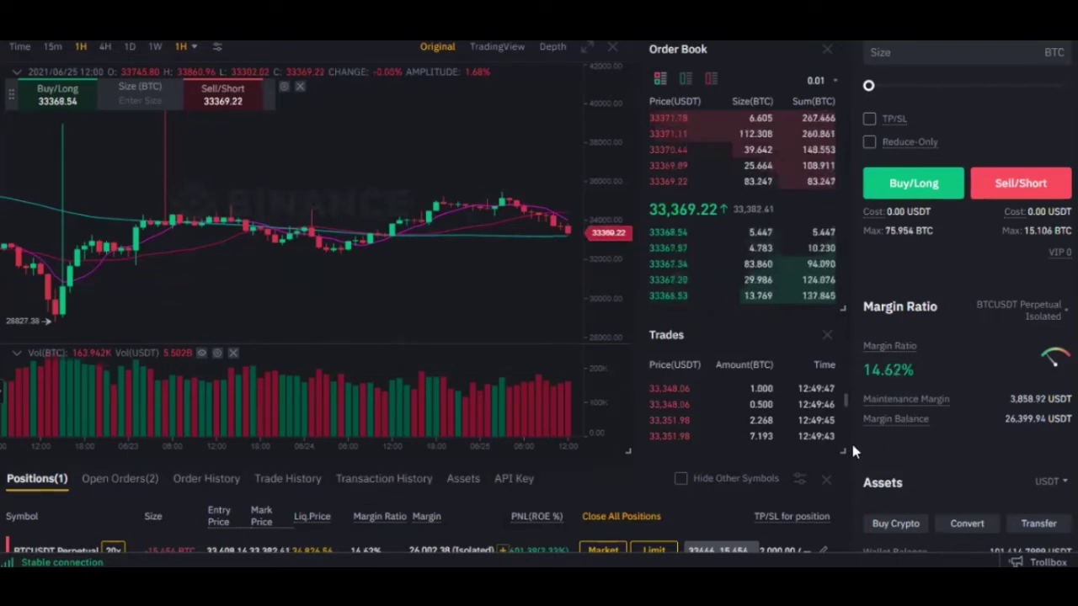
{"action": "scroll", "coordinate": [806, 381], "scroll_direction": "down", "scroll_amount": 1}
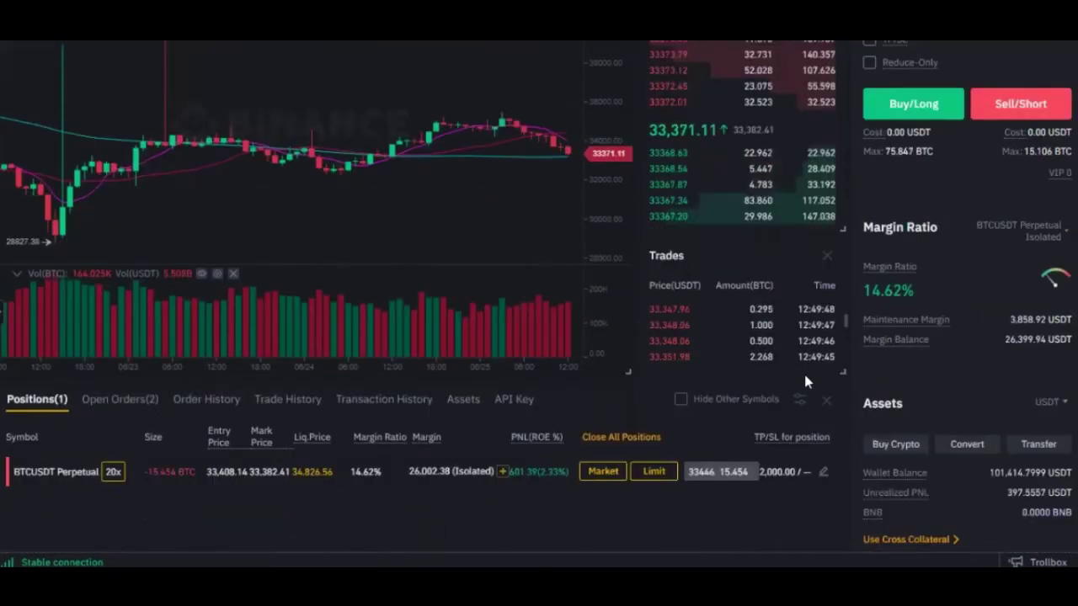
{"action": "scroll", "coordinate": [806, 381], "scroll_direction": "up", "scroll_amount": 3}
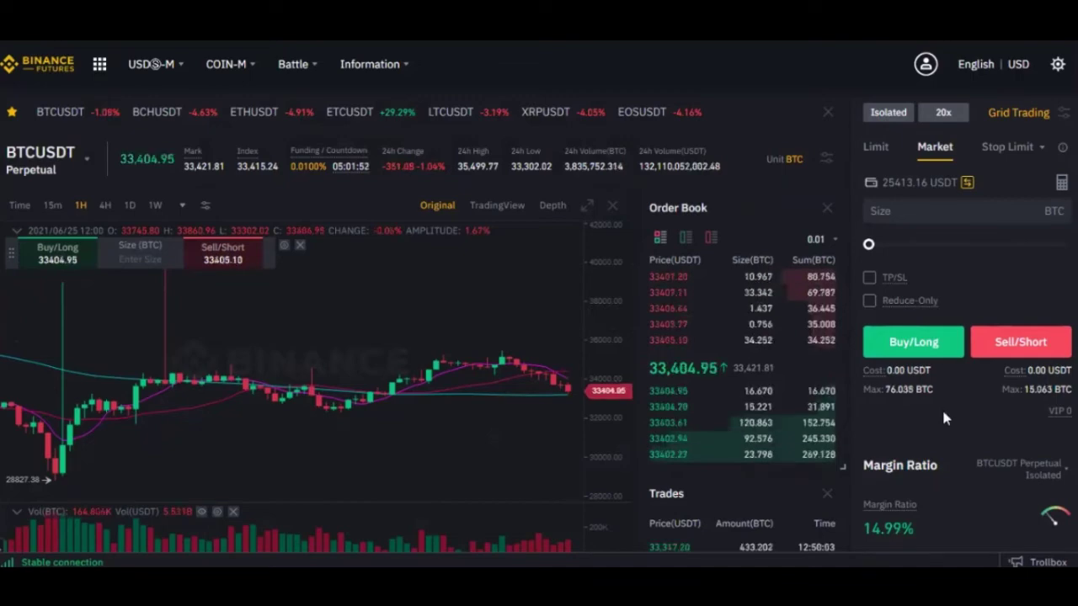
{"action": "scroll", "coordinate": [943, 415], "scroll_direction": "down", "scroll_amount": 1}
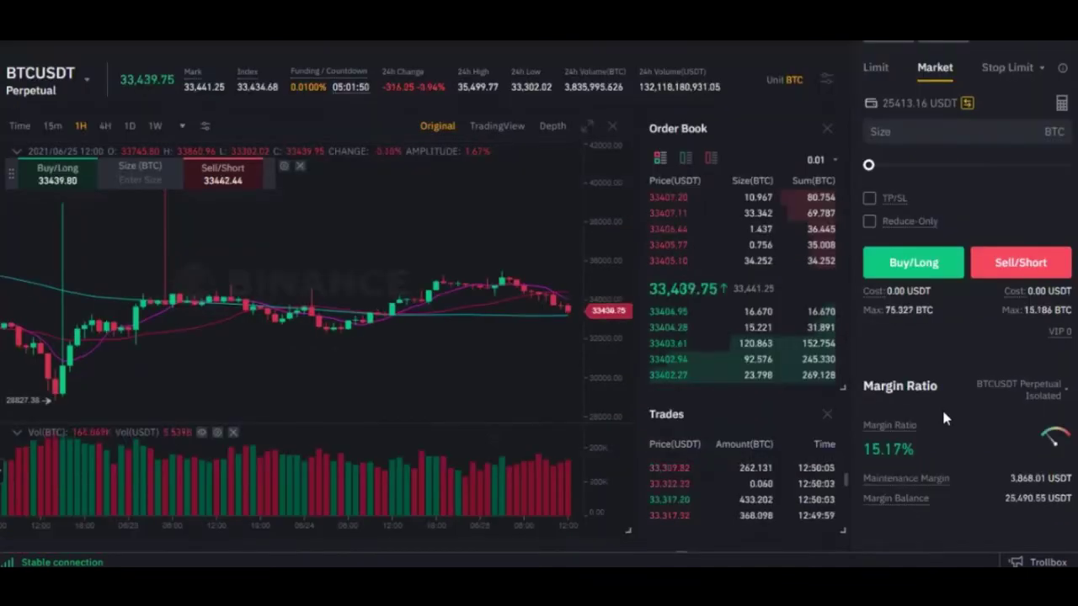
{"action": "scroll", "coordinate": [927, 397], "scroll_direction": "up", "scroll_amount": 1}
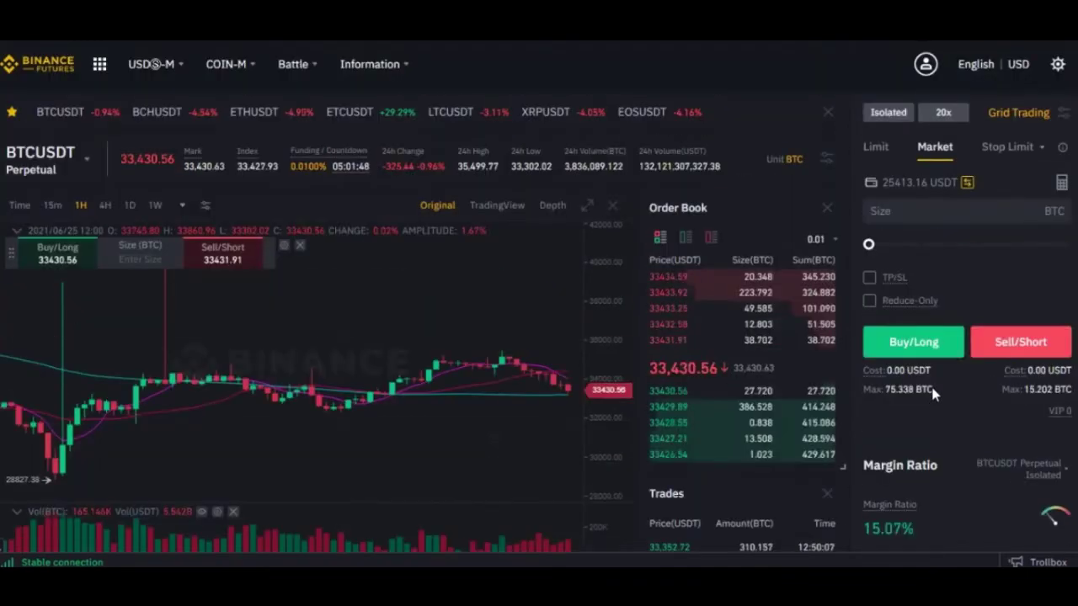
- Compare the order form's leverage setting with the short position's margin, PNL and the account's wallet balance
{"action": "mouse_move", "coordinate": [922, 246]}
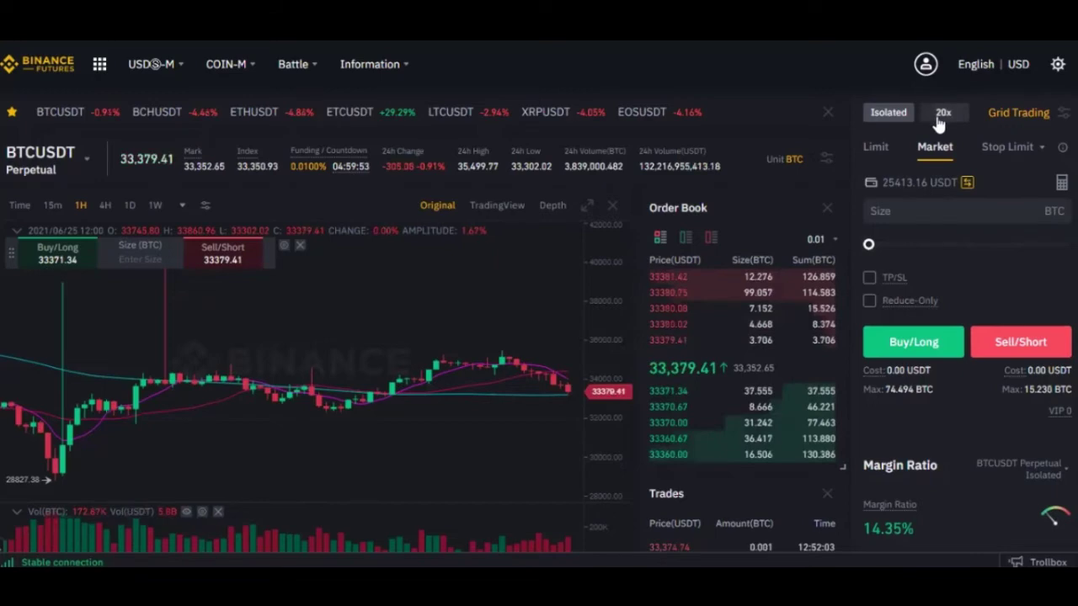
{"action": "scroll", "coordinate": [505, 454], "scroll_direction": "down", "scroll_amount": 4}
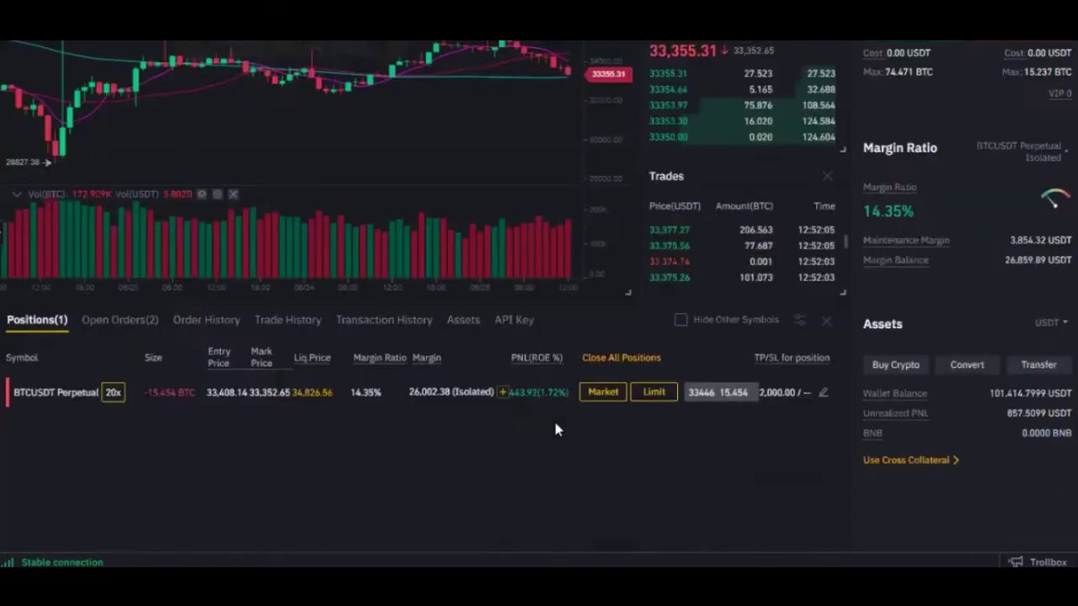
{"action": "scroll", "coordinate": [937, 143], "scroll_direction": "up", "scroll_amount": 4}
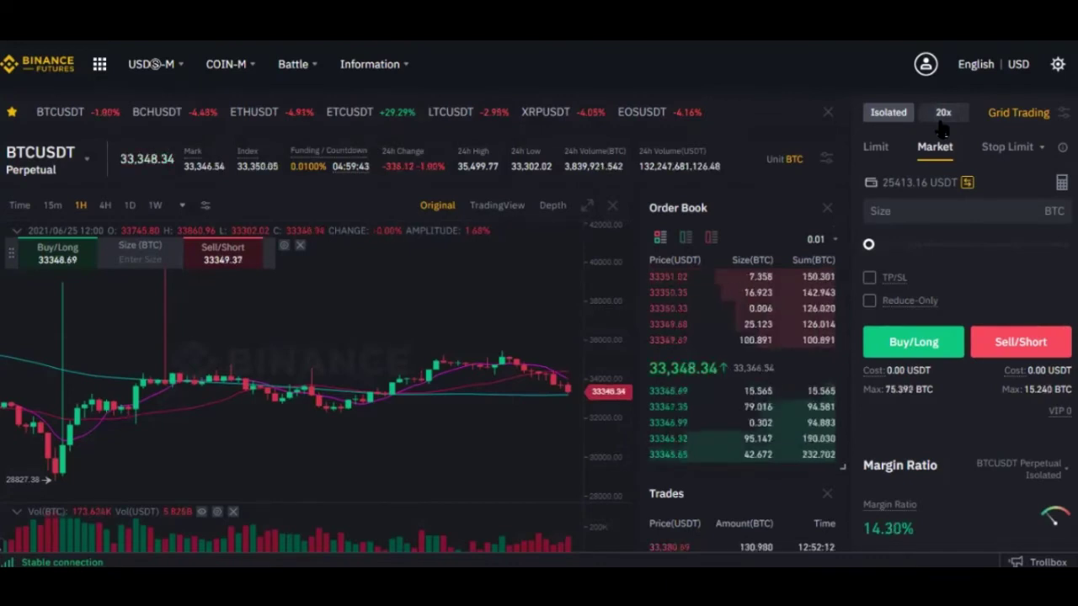
{"action": "scroll", "coordinate": [768, 461], "scroll_direction": "down", "scroll_amount": 2}
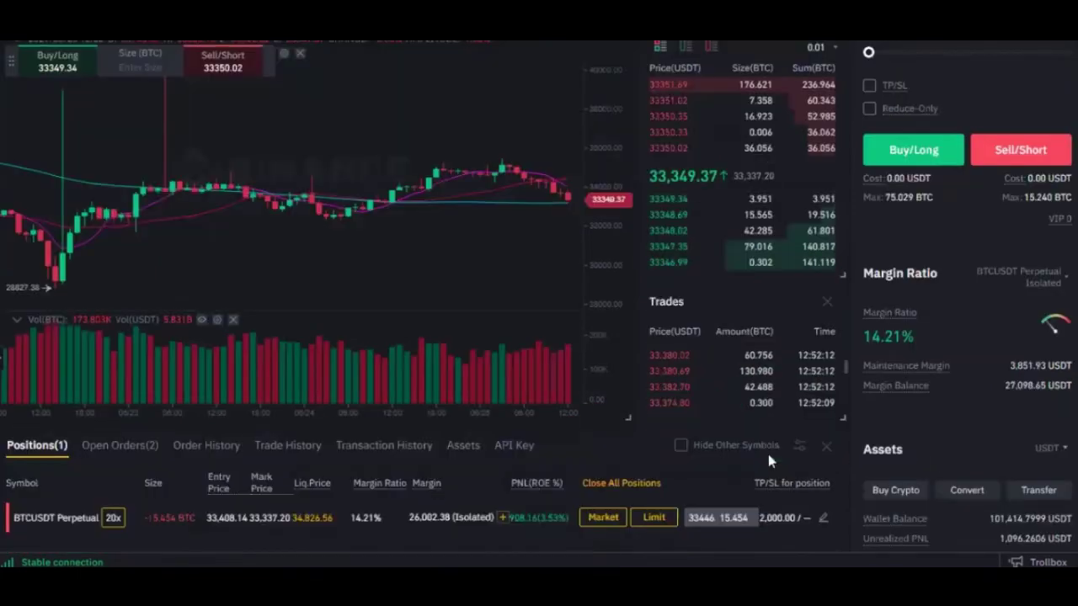
{"action": "scroll", "coordinate": [561, 449], "scroll_direction": "down", "scroll_amount": 2}
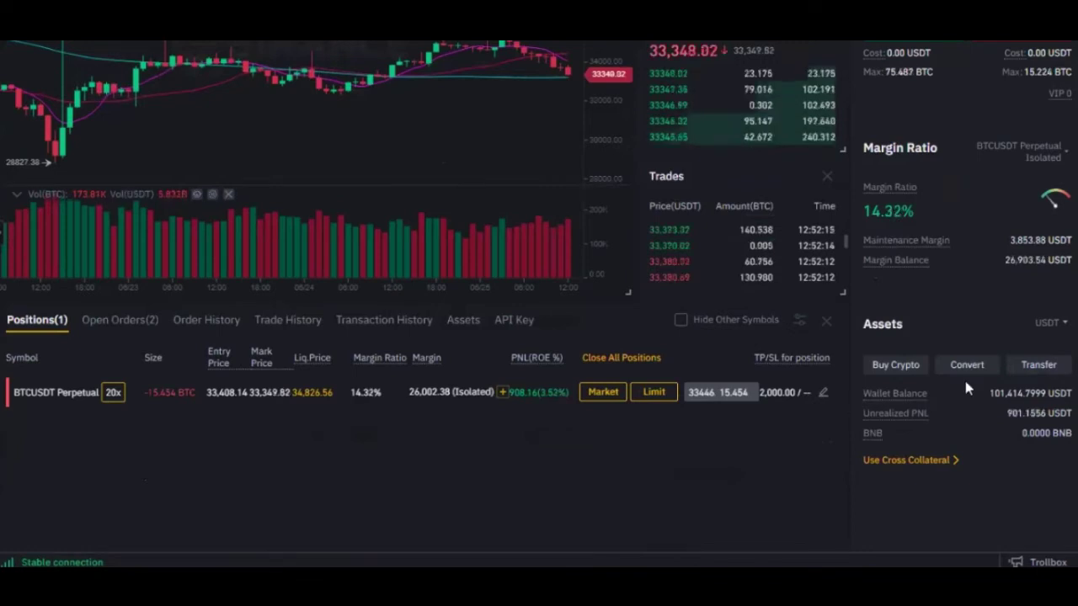
- Return to the order form and open the margin mode setting for BTCUSDT
{"action": "scroll", "coordinate": [967, 376], "scroll_direction": "up", "scroll_amount": 4}
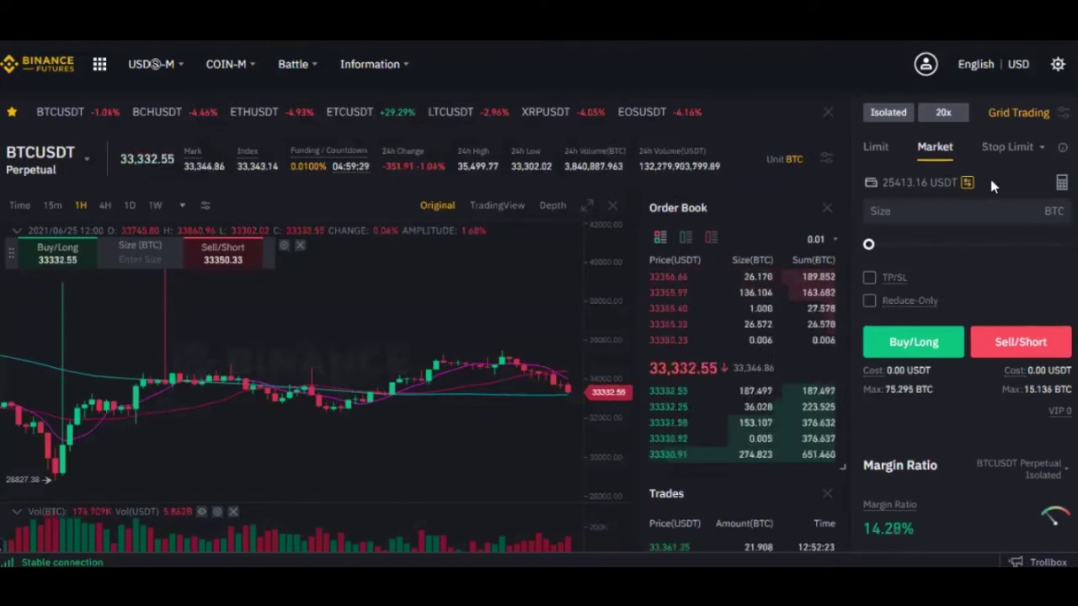
{"action": "left_click", "coordinate": [898, 119]}
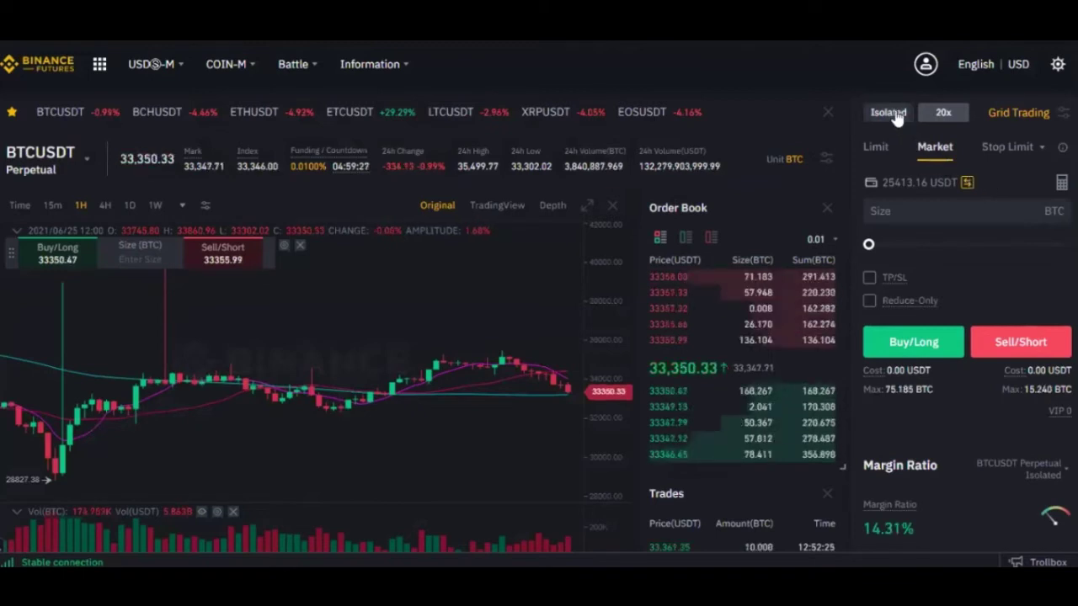